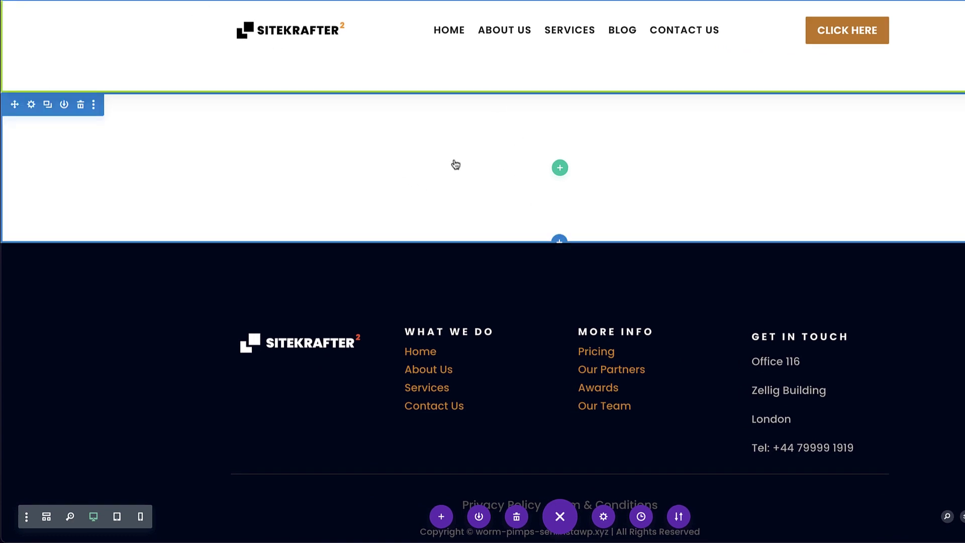
Add a one-column row with an Image module holding the St Paul's Cathedral bridge photo from the media library.
{"action": "left_click", "coordinate": [559, 169]}
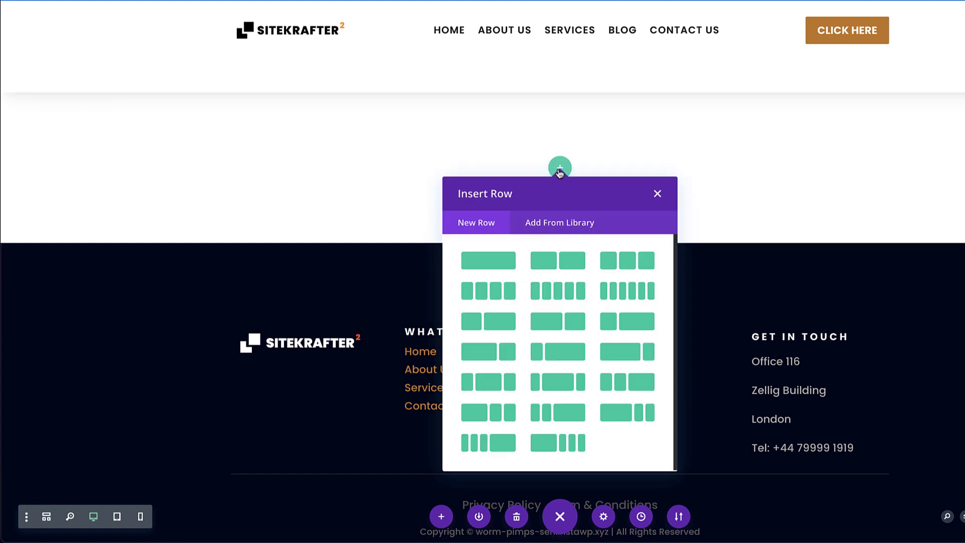
{"action": "left_click", "coordinate": [492, 263]}
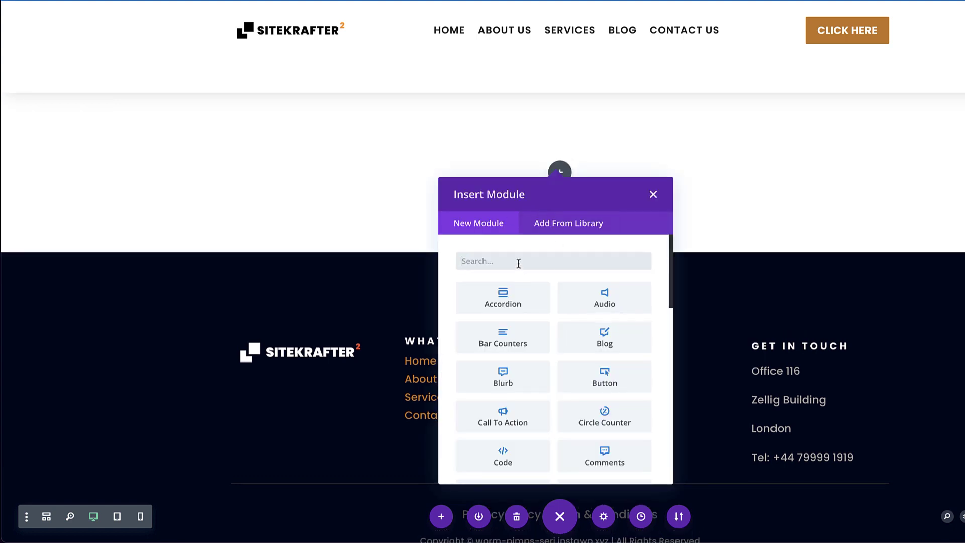
{"action": "type", "text": "image"}
{"action": "left_click", "coordinate": [509, 307]}
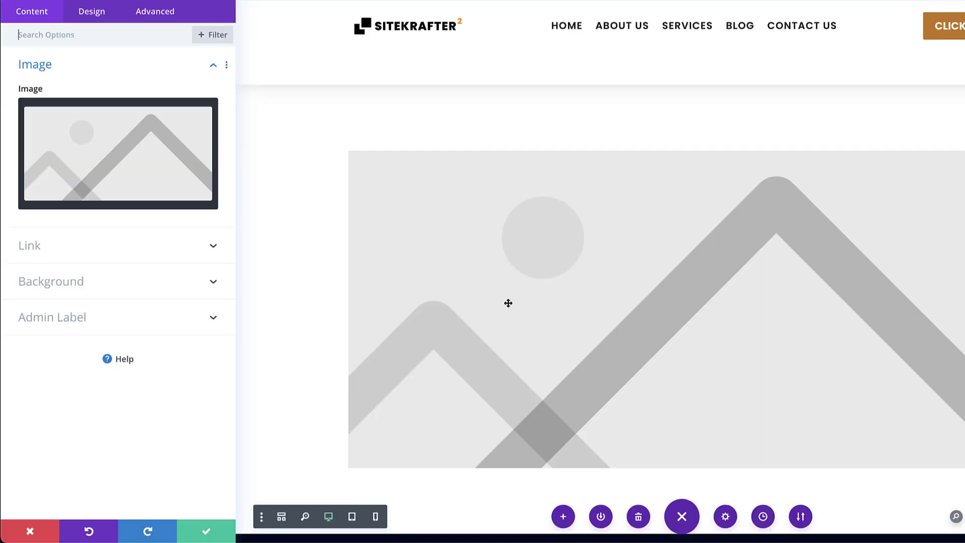
{"action": "left_click", "coordinate": [118, 151]}
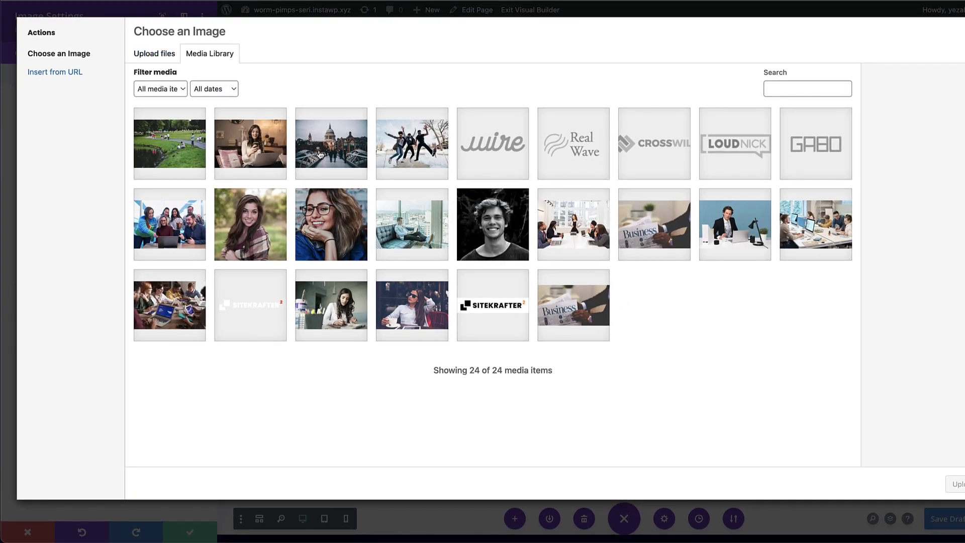
{"action": "left_click", "coordinate": [347, 150]}
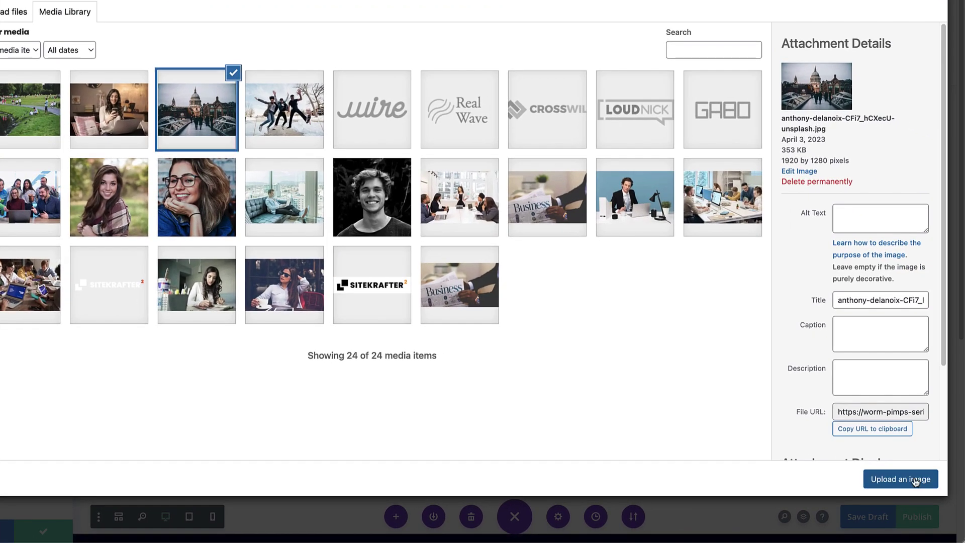
{"action": "left_click", "coordinate": [915, 481]}
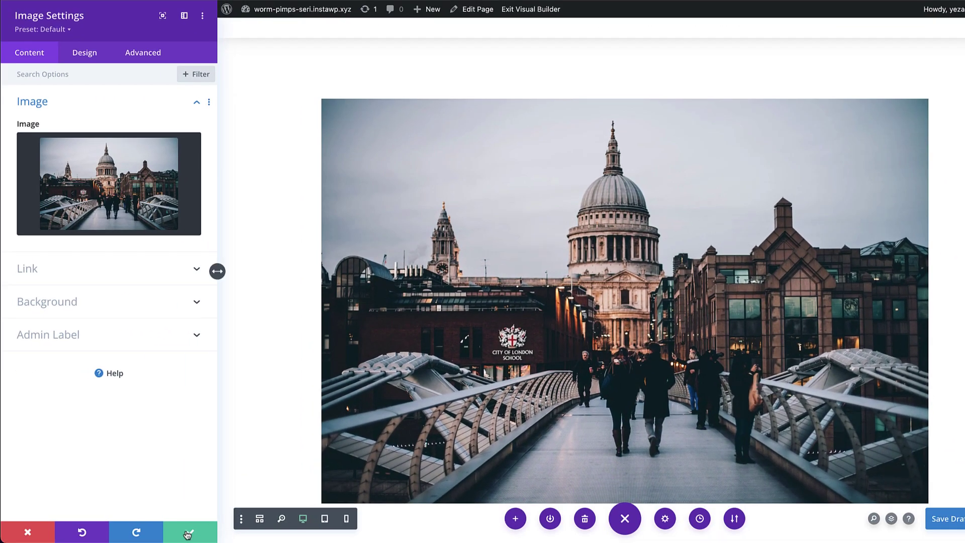
Save the image module and insert a Text module below the photo.
{"action": "left_click", "coordinate": [187, 533]}
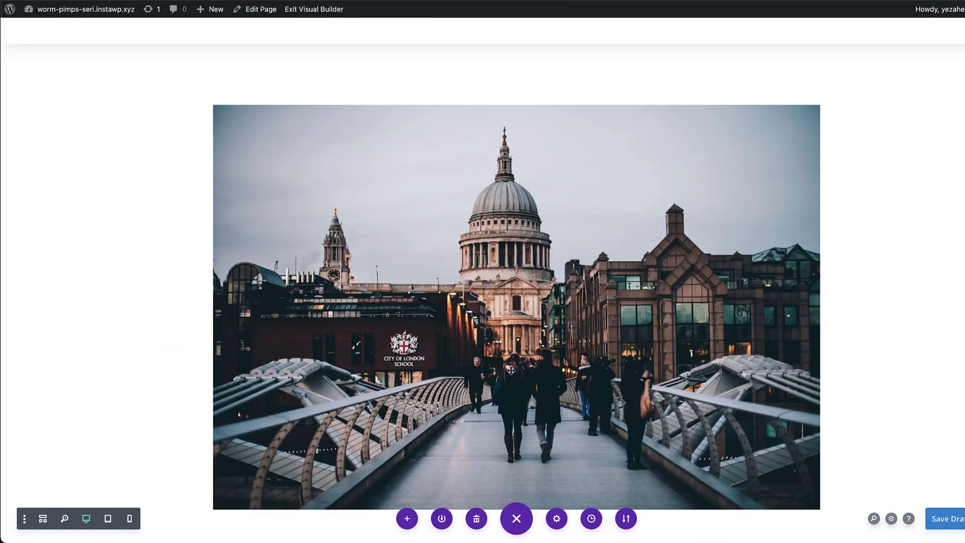
{"action": "scroll", "coordinate": [504, 424], "scroll_direction": "down", "scroll_amount": 4}
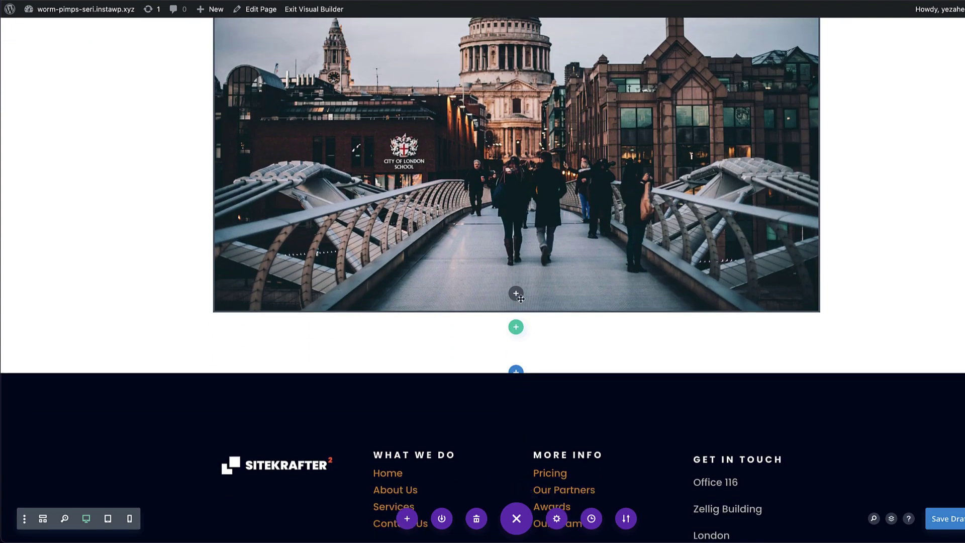
{"action": "left_click", "coordinate": [516, 295]}
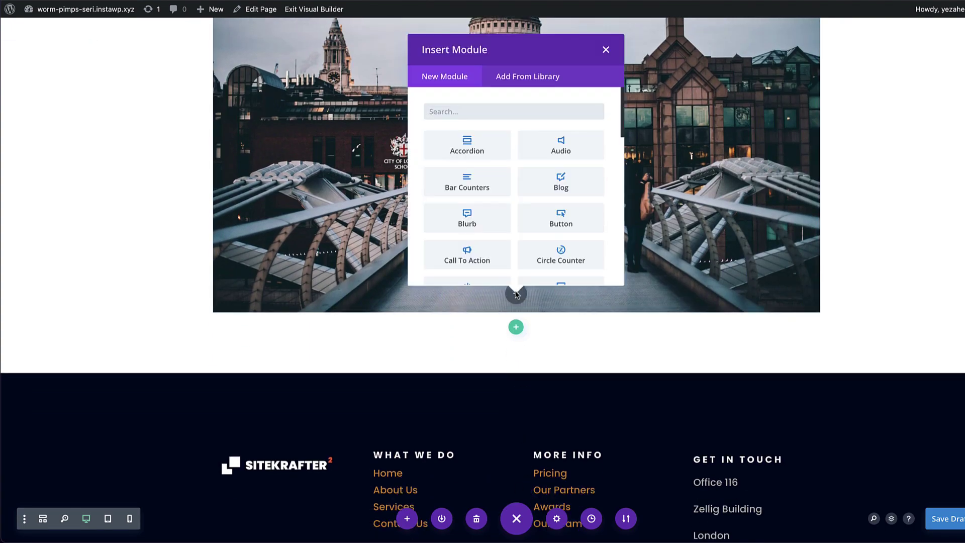
{"action": "type", "text": "text"}
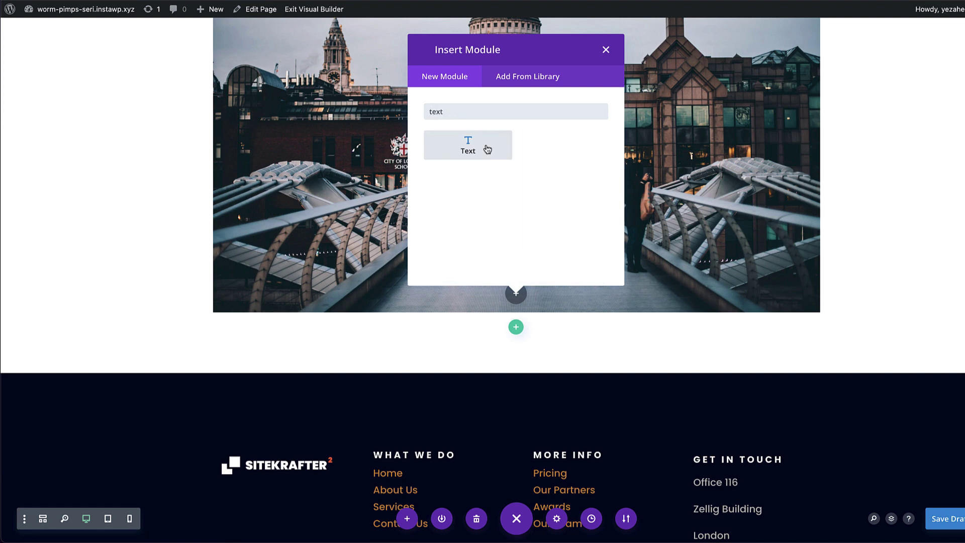
{"action": "left_click", "coordinate": [487, 149]}
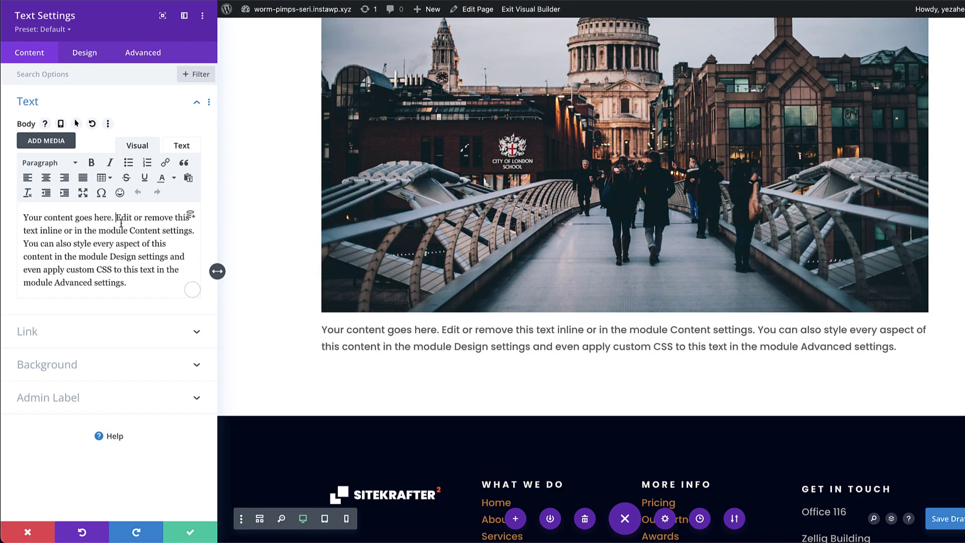
Split off the line 'Your content goes here.' as a Heading 2, then save the text module.
{"action": "key", "text": "Return"}
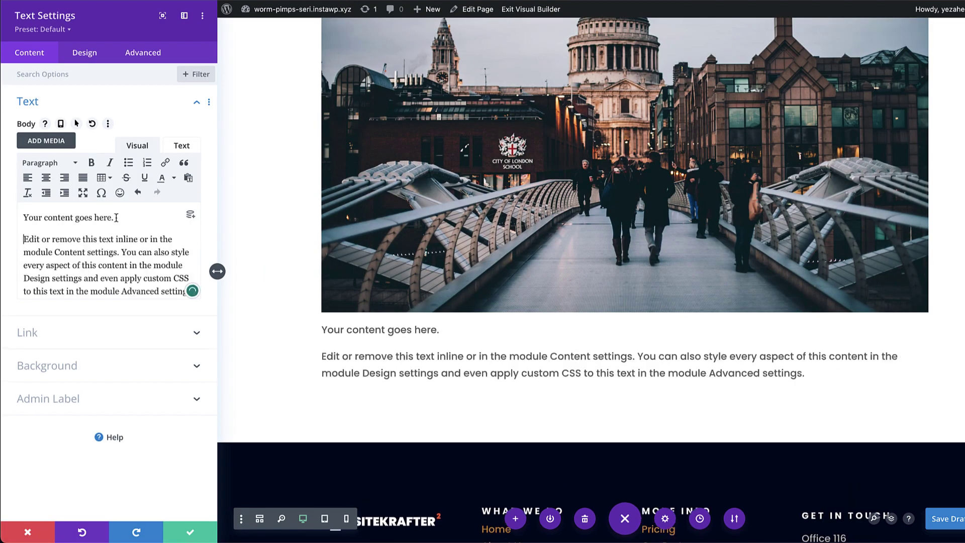
{"action": "left_click_drag", "start_coordinate": [116, 219], "coordinate": [23, 218]}
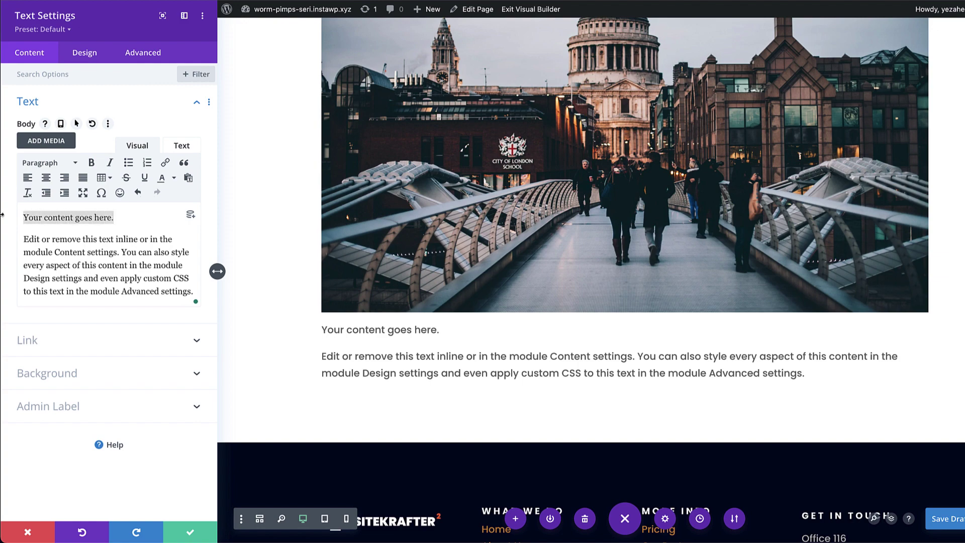
{"action": "left_click", "coordinate": [60, 162]}
{"action": "left_click", "coordinate": [69, 231]}
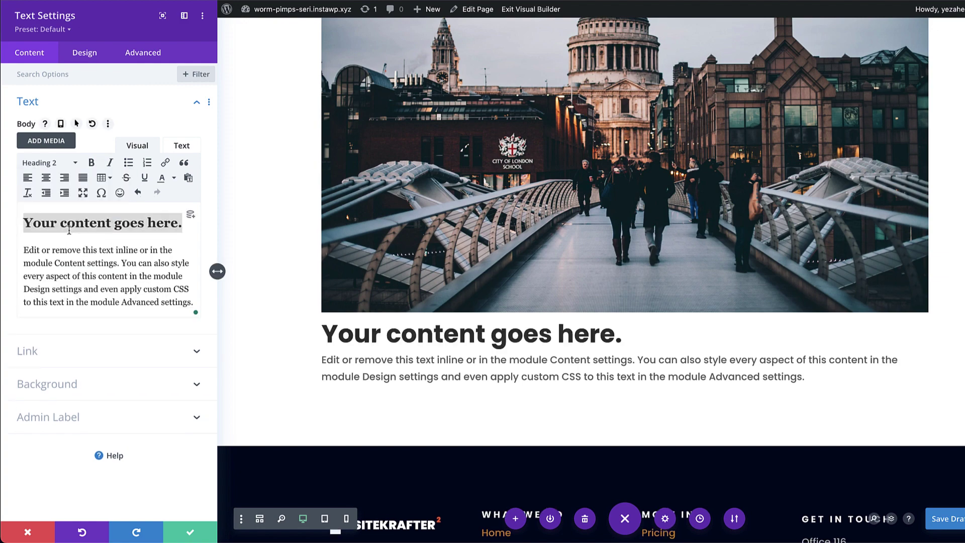
{"action": "left_click", "coordinate": [190, 533]}
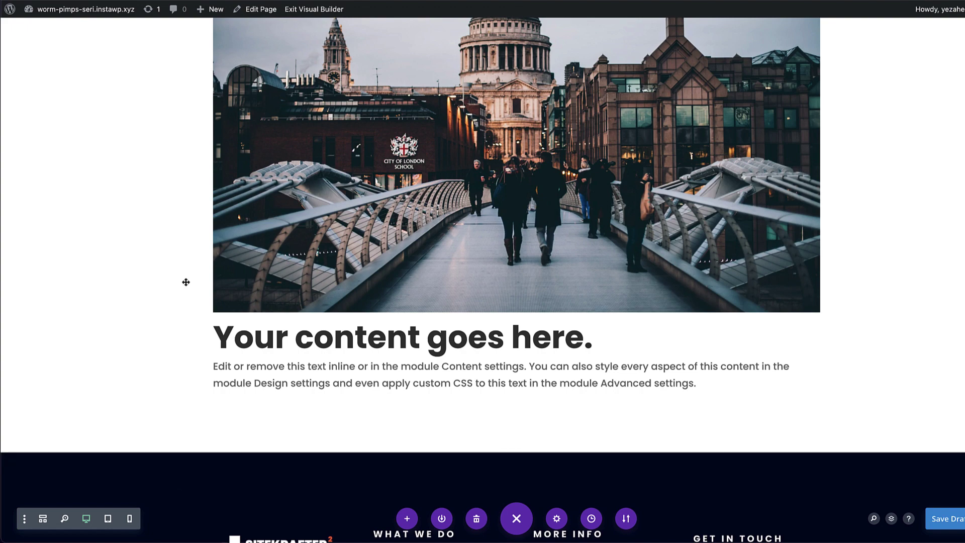
{"action": "scroll", "coordinate": [168, 262], "scroll_direction": "up", "scroll_amount": 6}
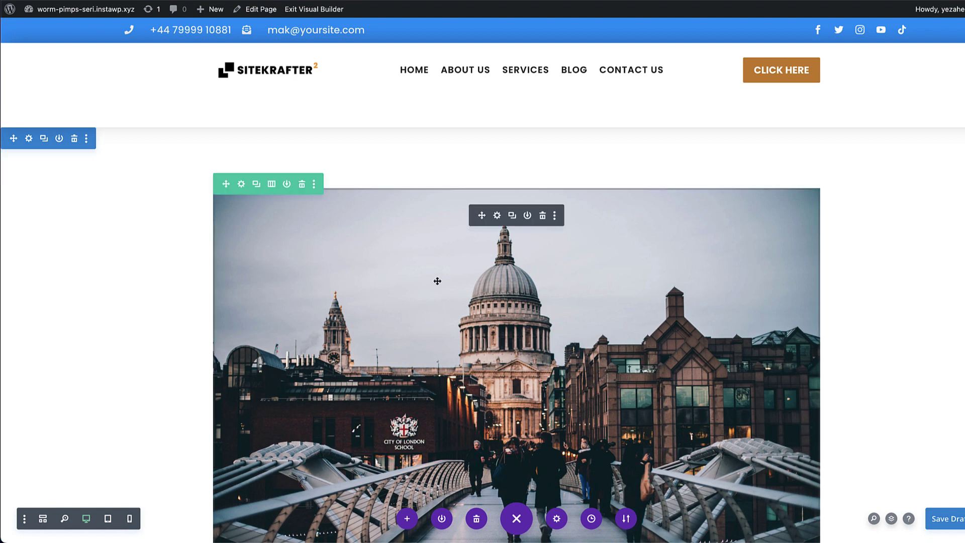
{"action": "scroll", "coordinate": [369, 286], "scroll_direction": "down", "scroll_amount": 3}
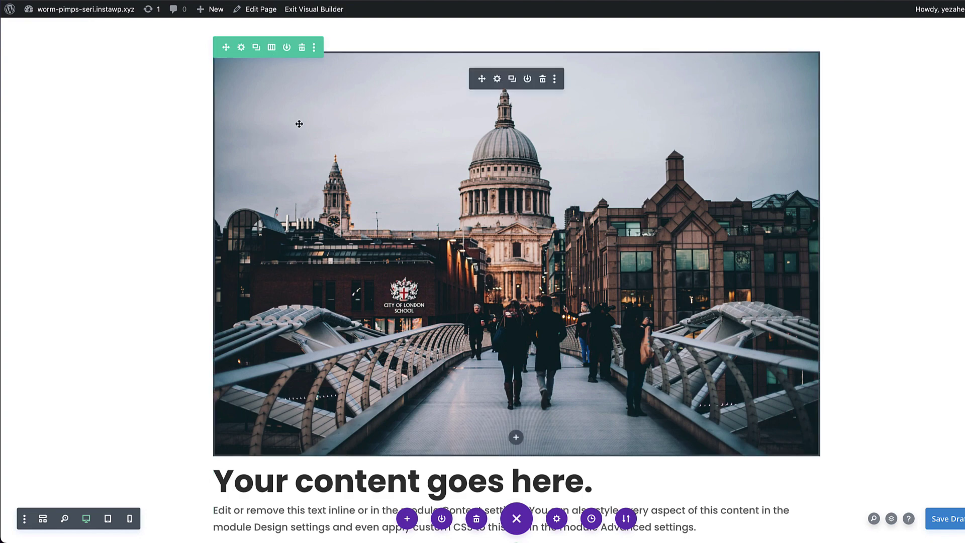
{"action": "scroll", "coordinate": [378, 398], "scroll_direction": "down", "scroll_amount": 2}
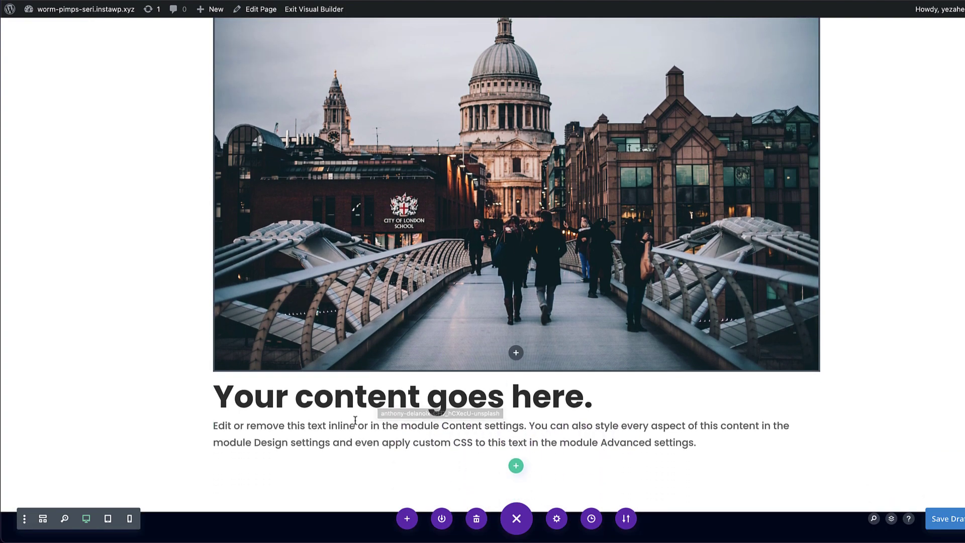
{"action": "scroll", "coordinate": [396, 298], "scroll_direction": "up", "scroll_amount": 5}
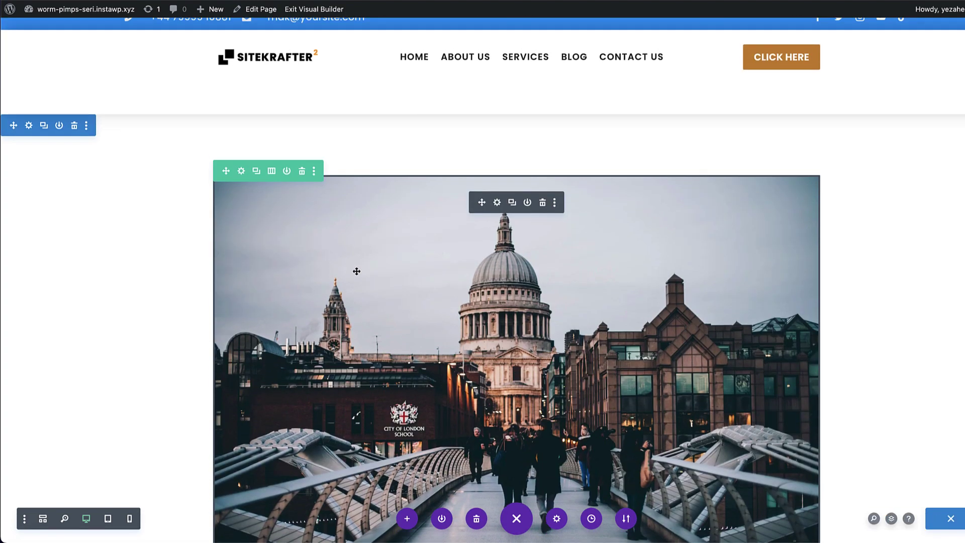
Paste 'display: flex;' into the column's Main Element custom CSS and save the column settings.
{"action": "left_click", "coordinate": [242, 171]}
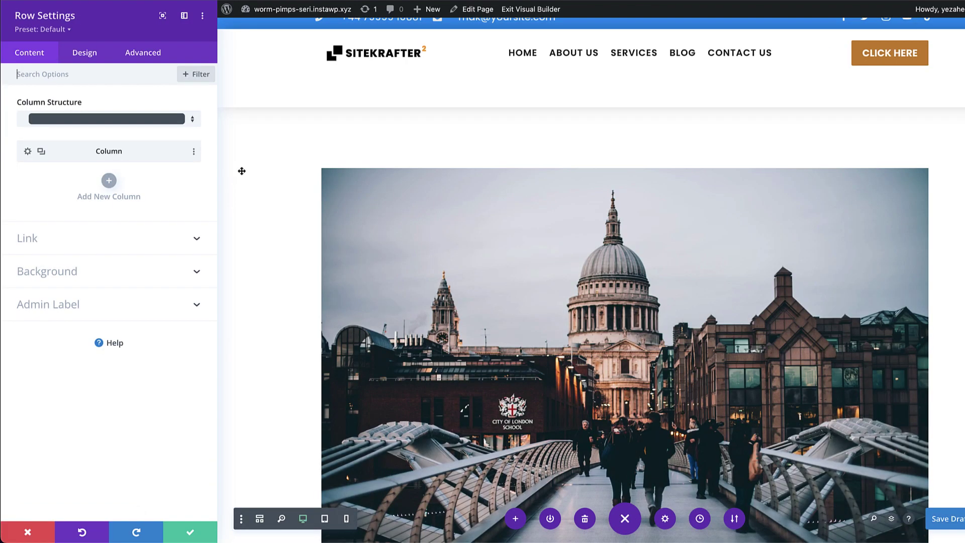
{"action": "left_click", "coordinate": [28, 153]}
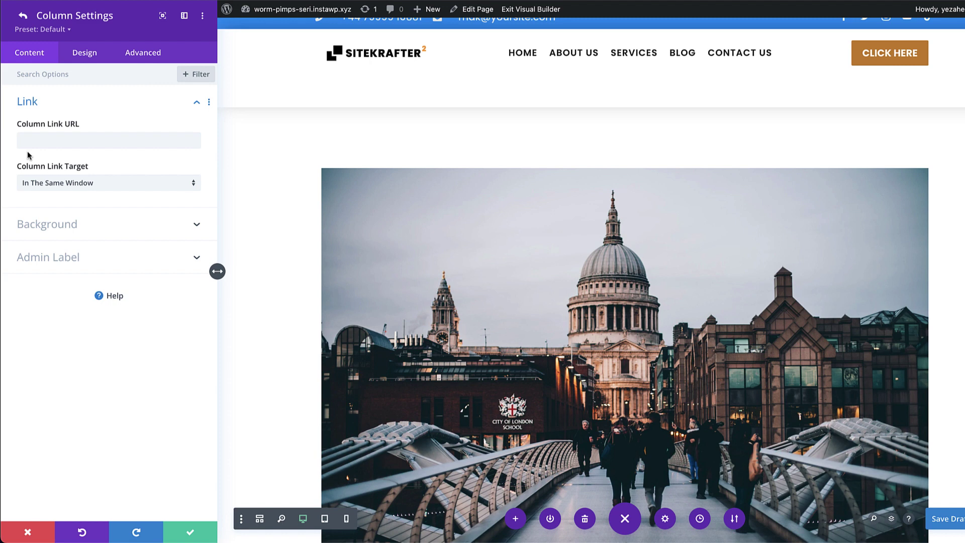
{"action": "left_click", "coordinate": [143, 53]}
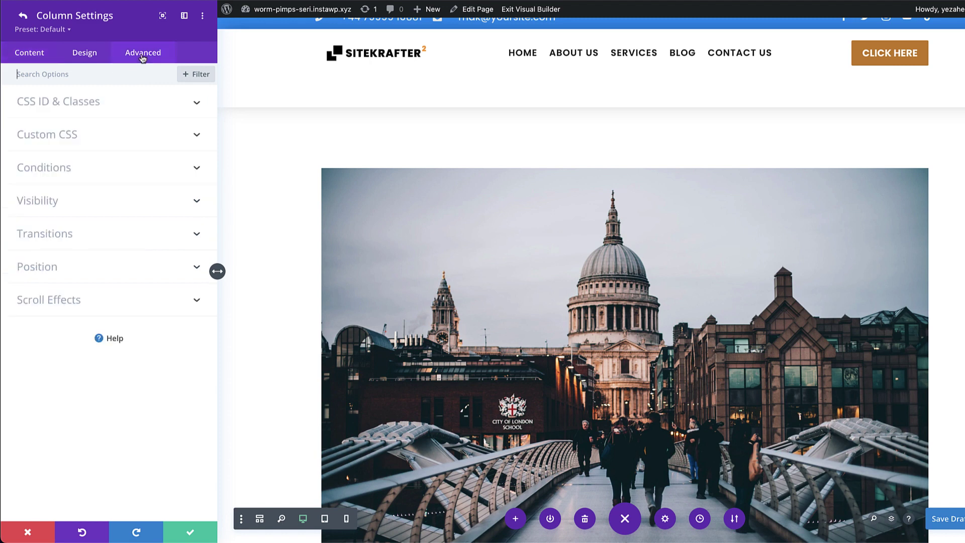
{"action": "left_click", "coordinate": [67, 139]}
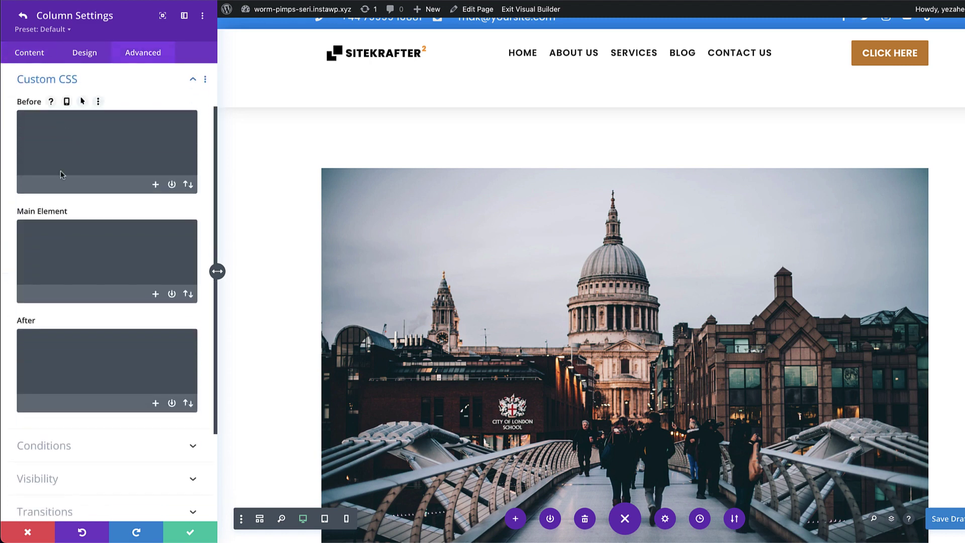
{"action": "left_click", "coordinate": [42, 229]}
{"action": "type", "text": "display: flex;"}
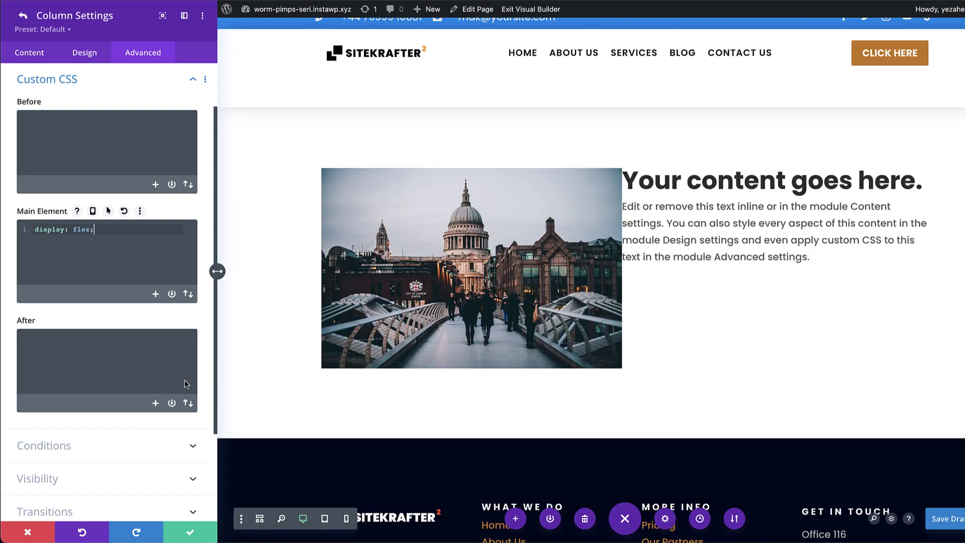
{"action": "left_click", "coordinate": [194, 531]}
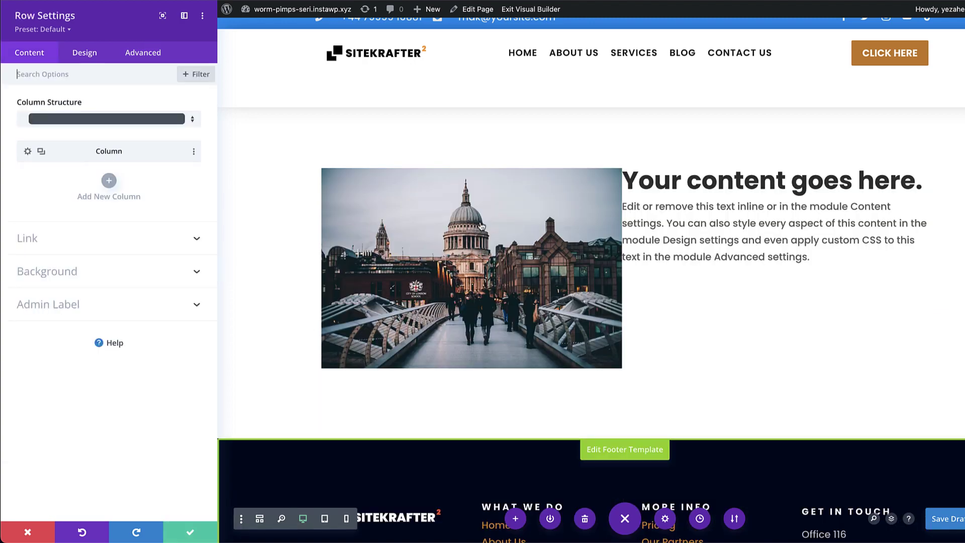
Close the row settings and reopen the column's Advanced custom CSS options.
{"action": "left_click", "coordinate": [191, 532]}
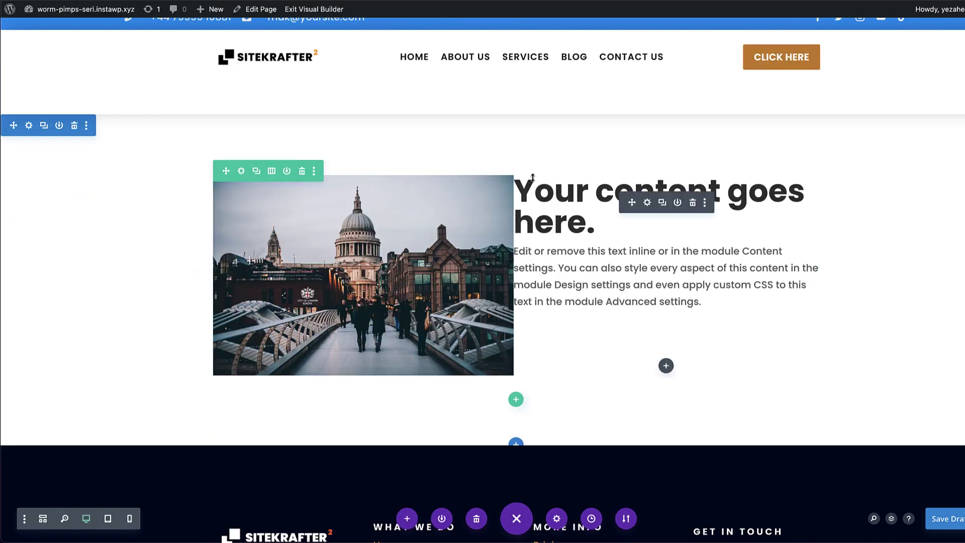
{"action": "left_click", "coordinate": [241, 171]}
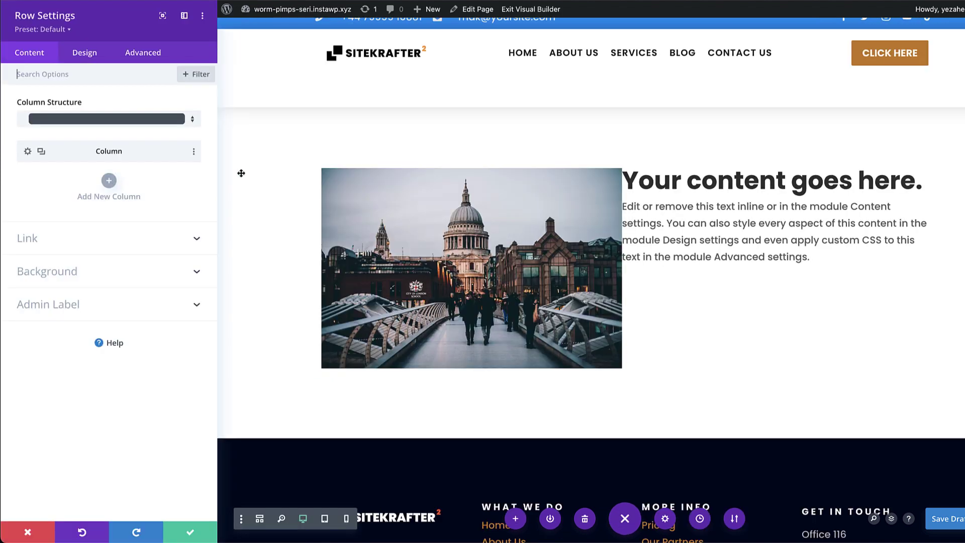
{"action": "left_click", "coordinate": [28, 151]}
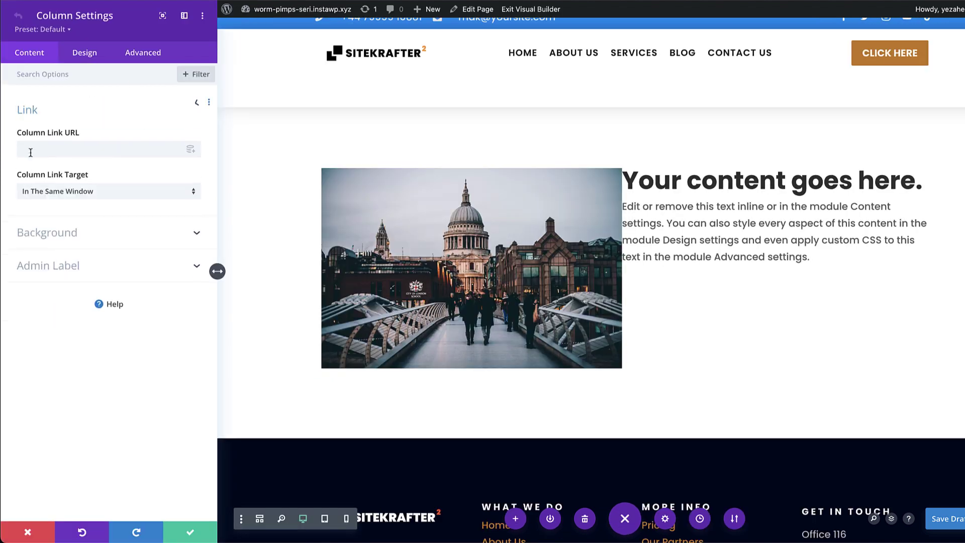
{"action": "left_click", "coordinate": [150, 61]}
{"action": "left_click", "coordinate": [91, 136]}
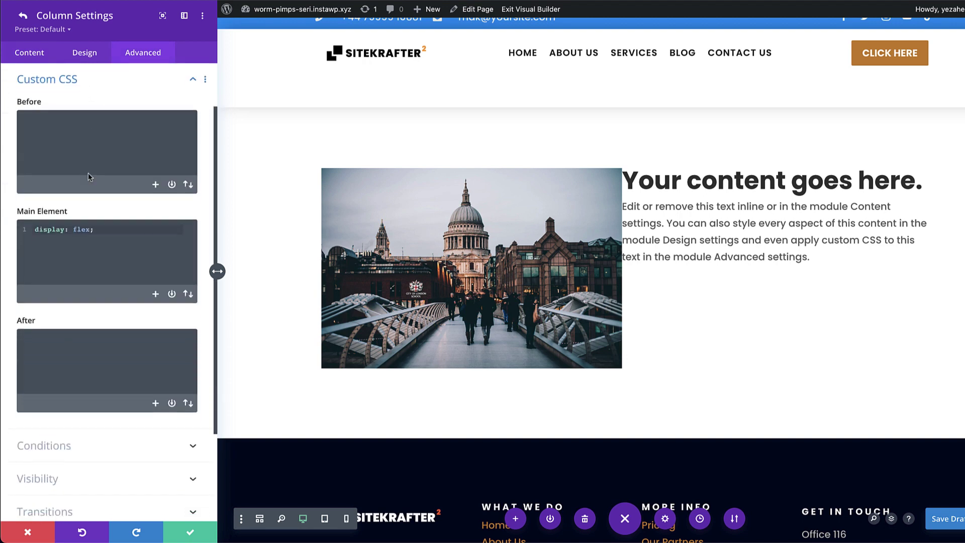
Add 'column-gap: 40px;' under display: flex in the column CSS and save.
{"action": "key", "text": "Return"}
{"action": "type", "text": "column-gap: 10px;"}
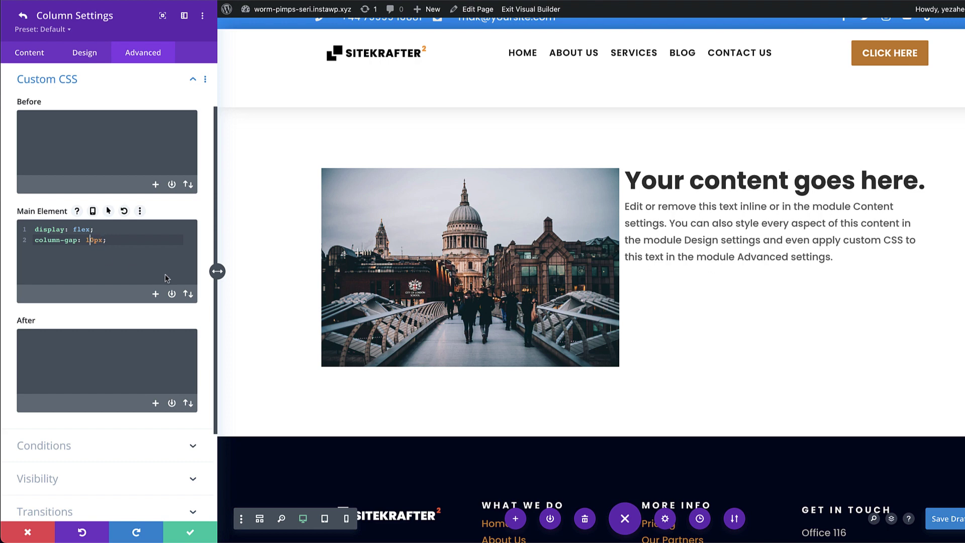
{"action": "key", "text": "BackSpace"}
{"action": "type", "text": "3"}
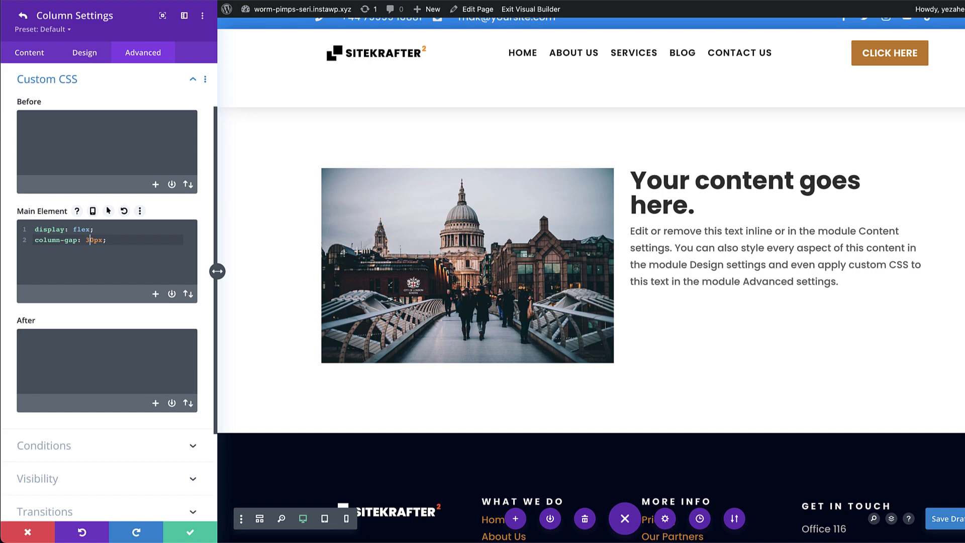
{"action": "key", "text": "BackSpace"}
{"action": "type", "text": "4"}
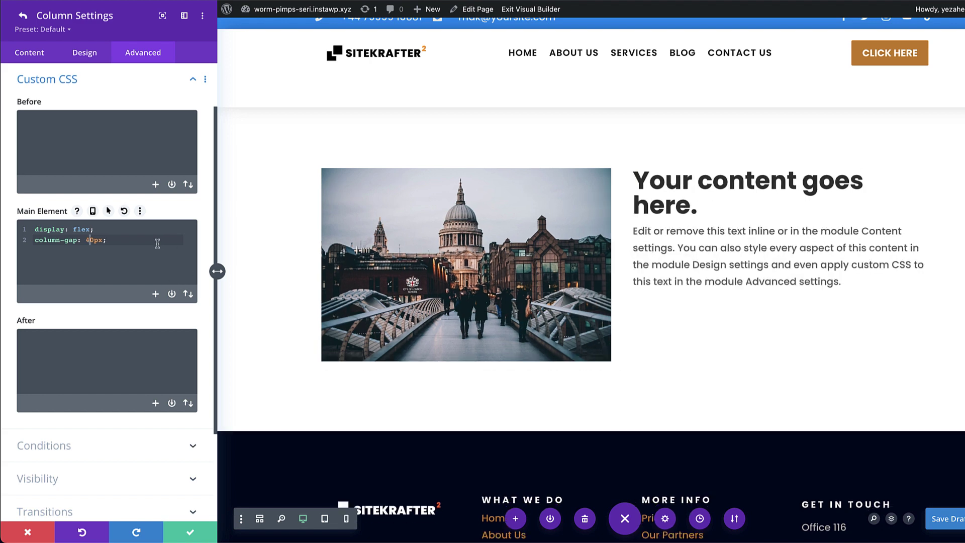
{"action": "left_click", "coordinate": [193, 536]}
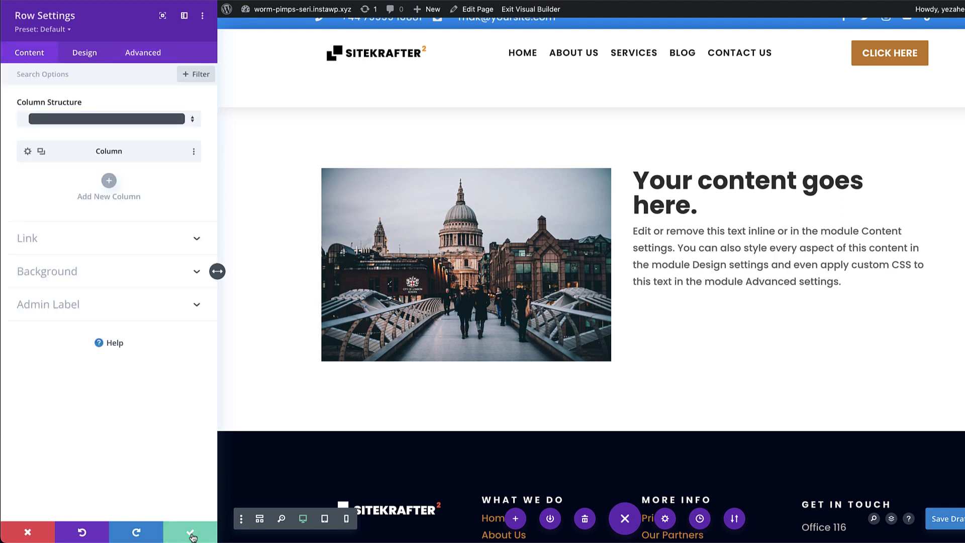
Close the row settings and preview the layout at tablet and phone widths, then return to desktop.
{"action": "left_click", "coordinate": [193, 536]}
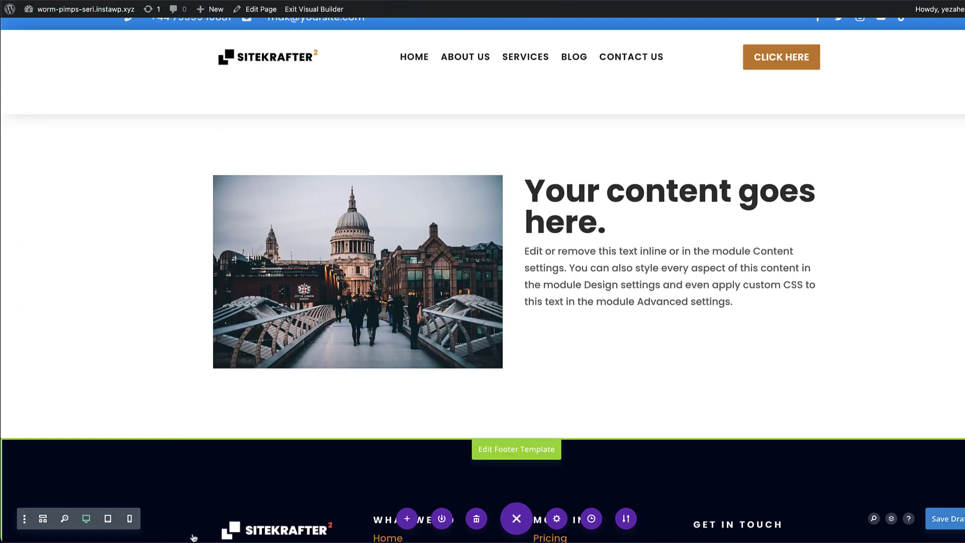
{"action": "left_click", "coordinate": [107, 520]}
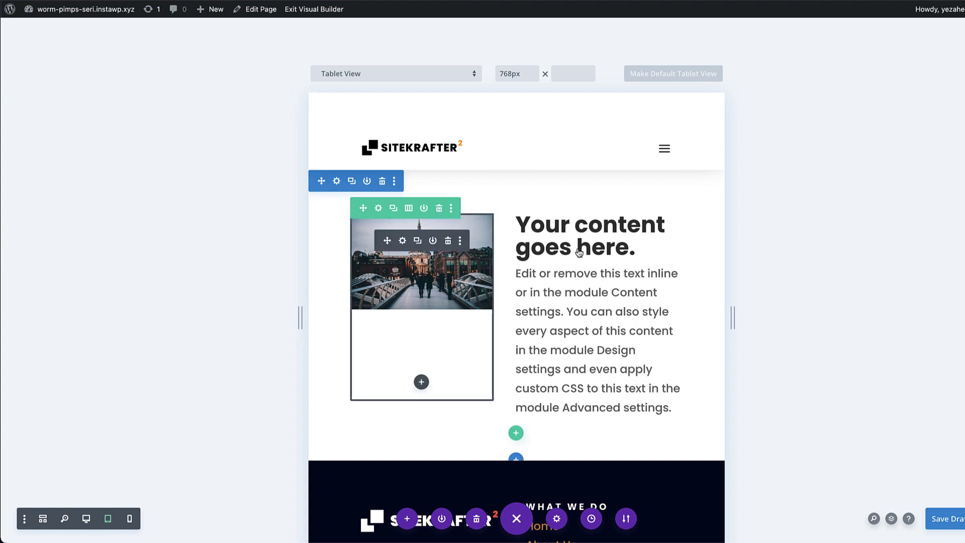
{"action": "left_click", "coordinate": [129, 521]}
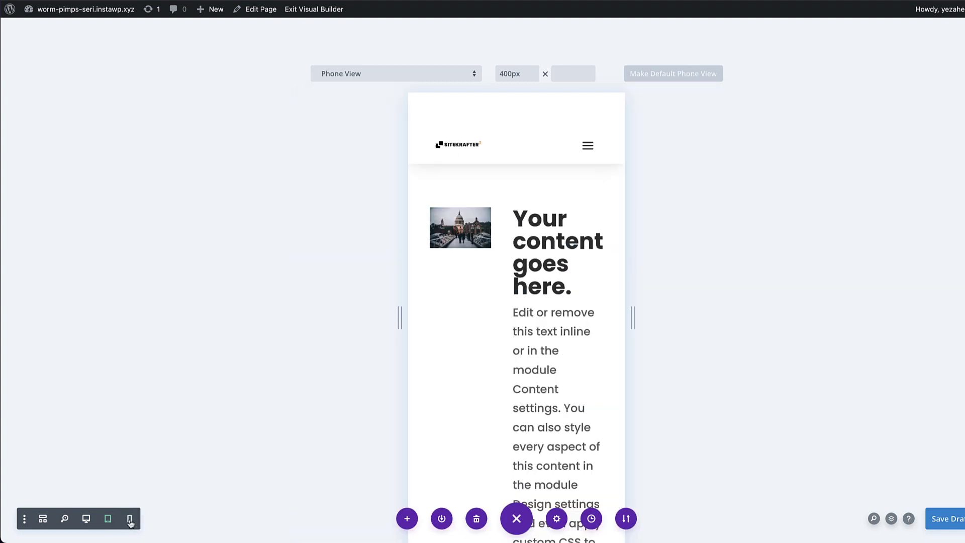
{"action": "left_click", "coordinate": [87, 518]}
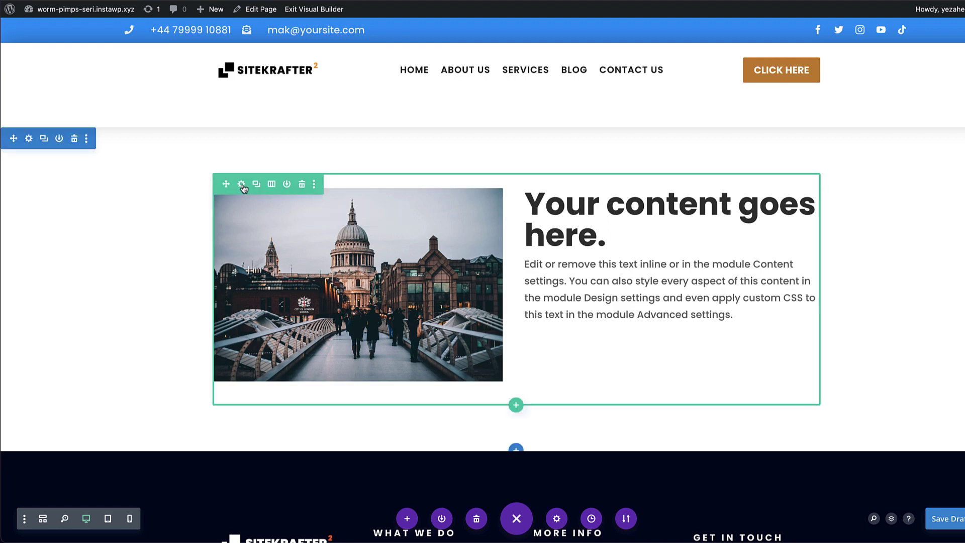
Reopen the column's Main Element custom CSS and enable separate per-device CSS options.
{"action": "left_click", "coordinate": [241, 184]}
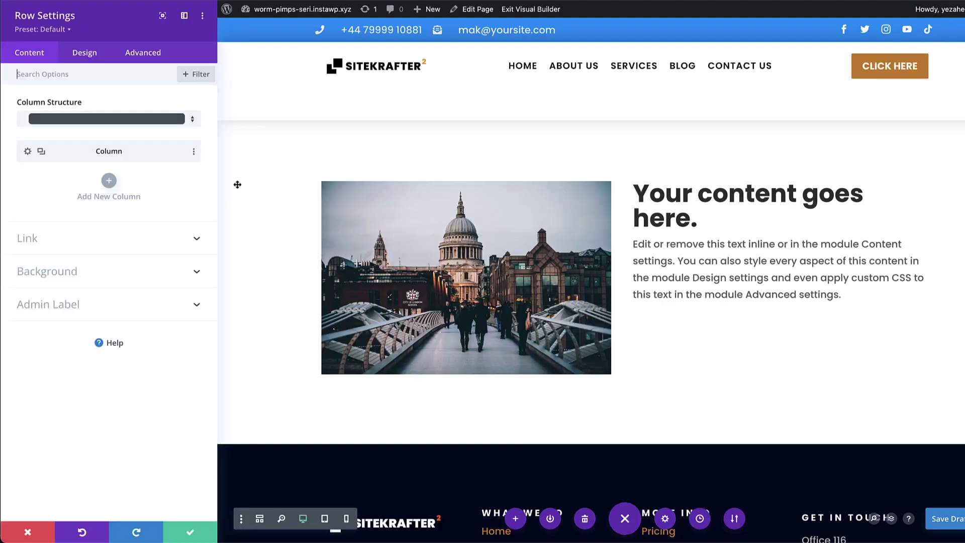
{"action": "left_click", "coordinate": [28, 152]}
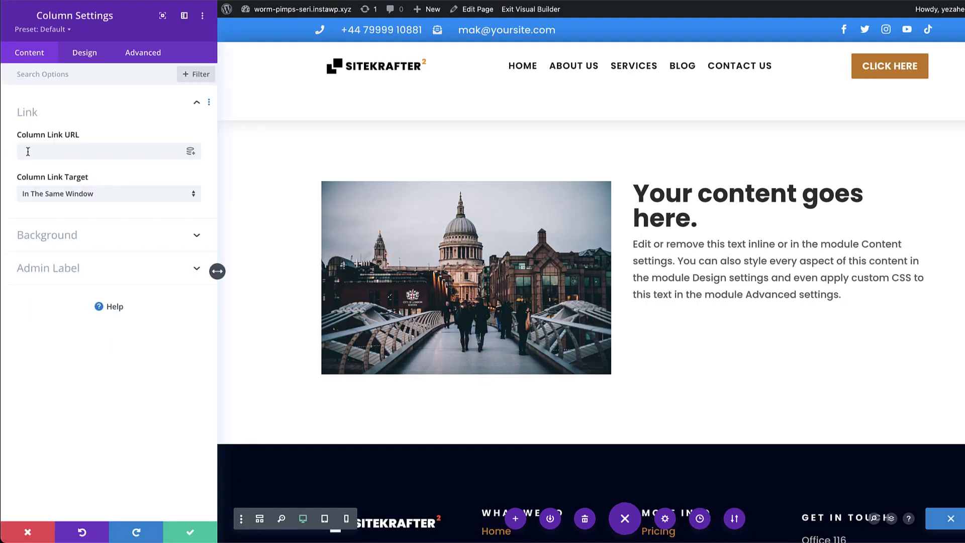
{"action": "left_click", "coordinate": [150, 55]}
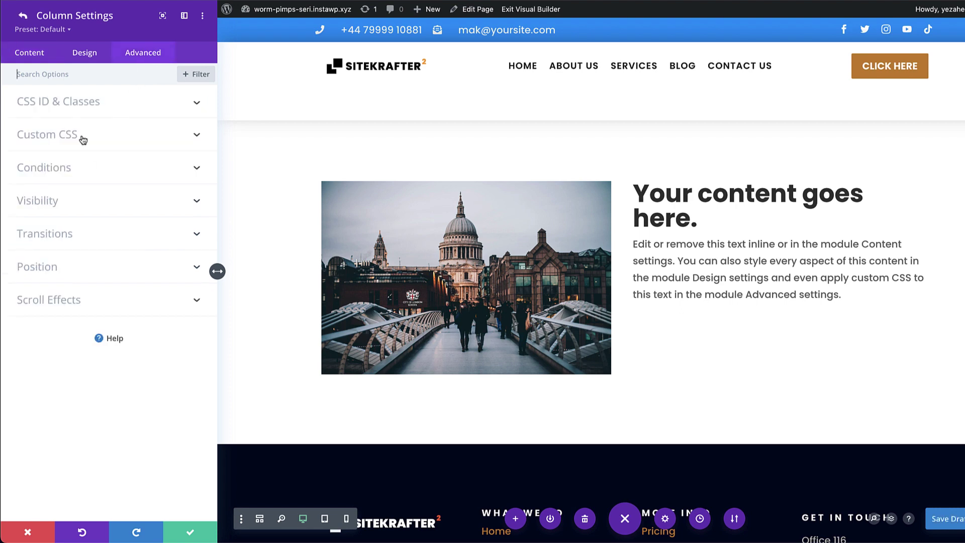
{"action": "left_click", "coordinate": [83, 139]}
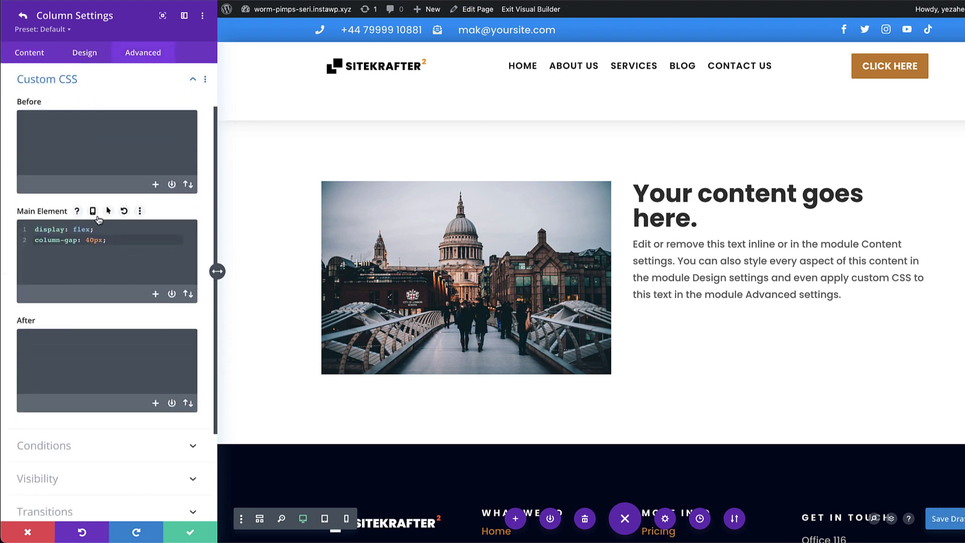
{"action": "left_click", "coordinate": [93, 212]}
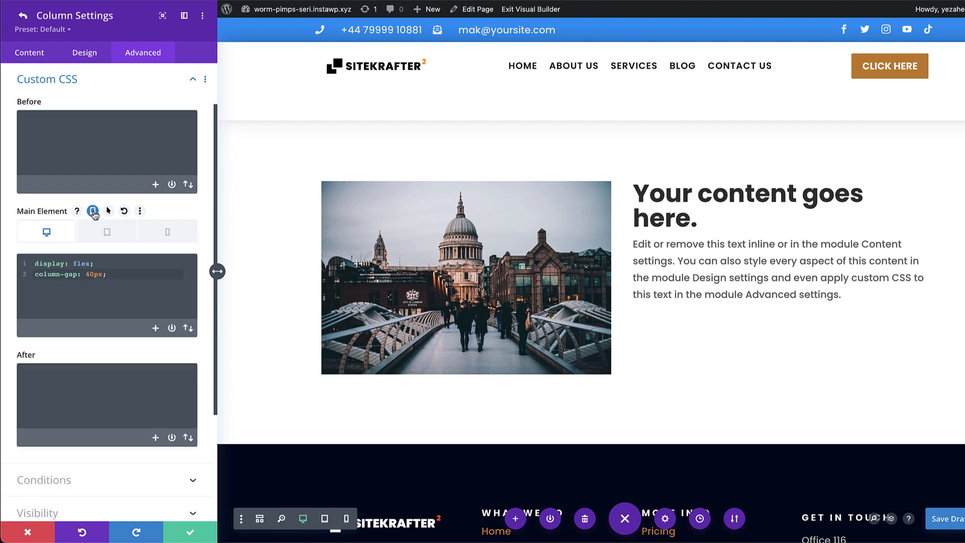
Enter 'flex-direction: vertical;' in the column's tablet Main Element CSS.
{"action": "left_click", "coordinate": [108, 235]}
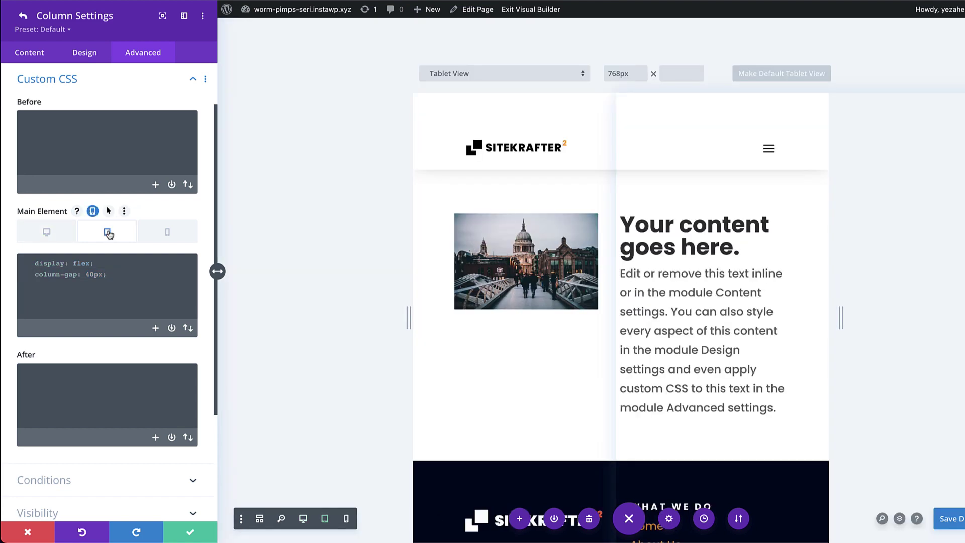
{"action": "left_click", "coordinate": [120, 309]}
{"action": "type", "text": "flex-direction:"}
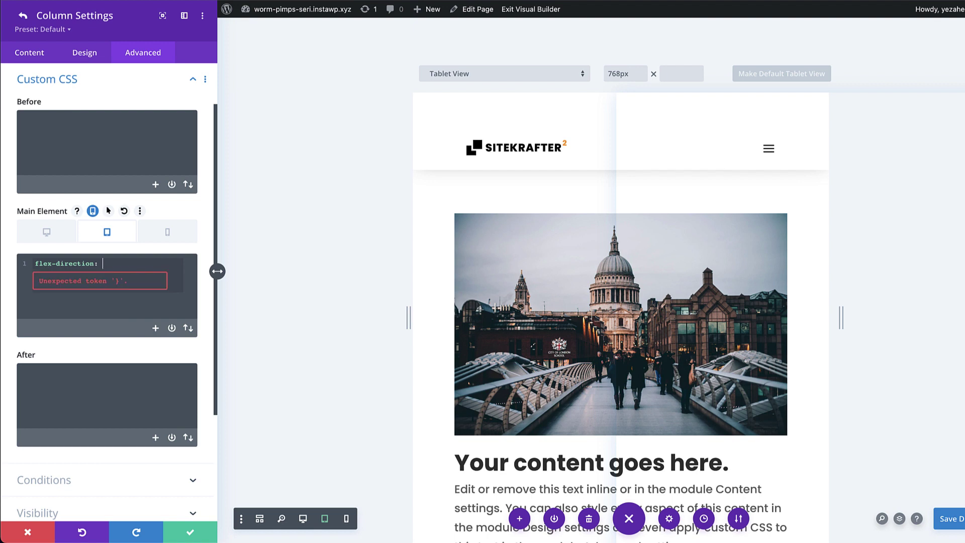
{"action": "type", "text": " vertical"}
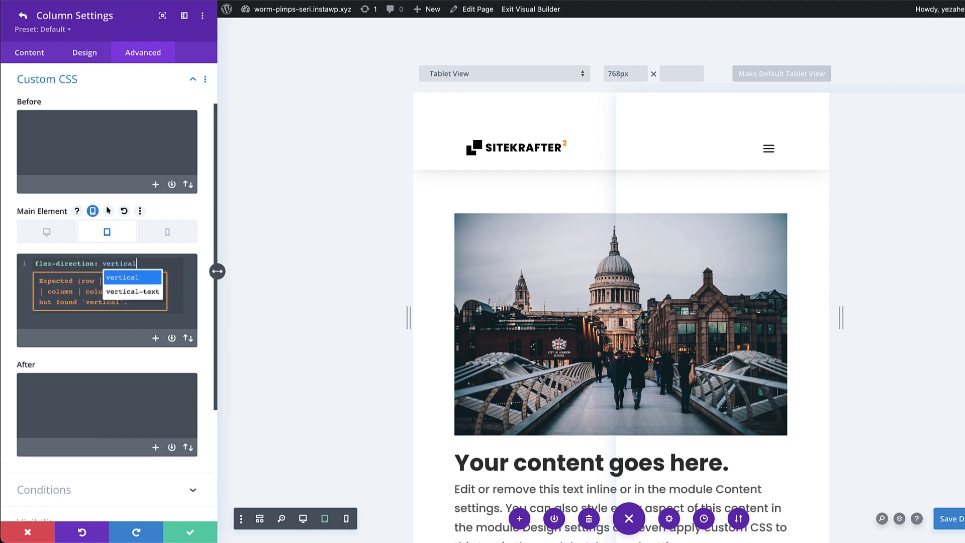
{"action": "type", "text": ";"}
{"action": "scroll", "coordinate": [593, 156], "scroll_direction": "down", "scroll_amount": 7}
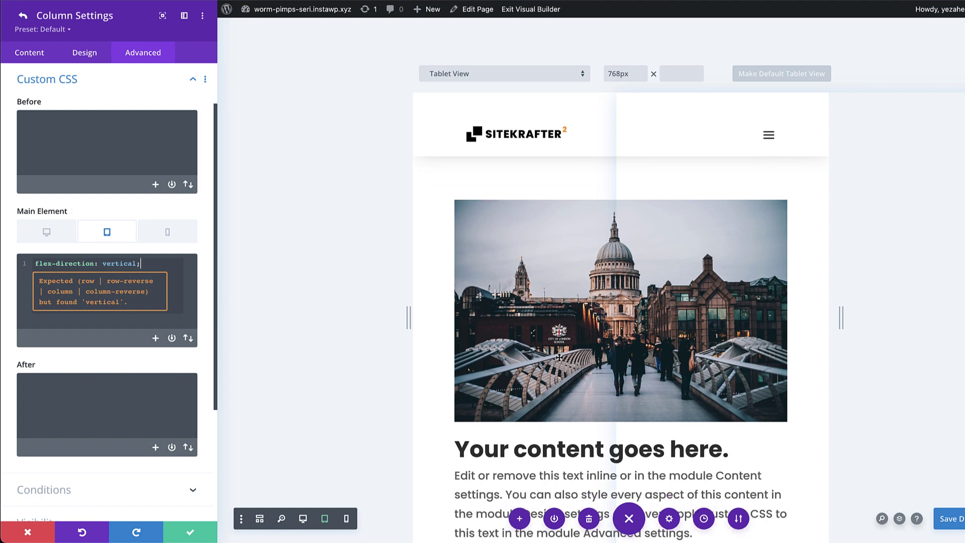
{"action": "scroll", "coordinate": [671, 224], "scroll_direction": "up", "scroll_amount": 4}
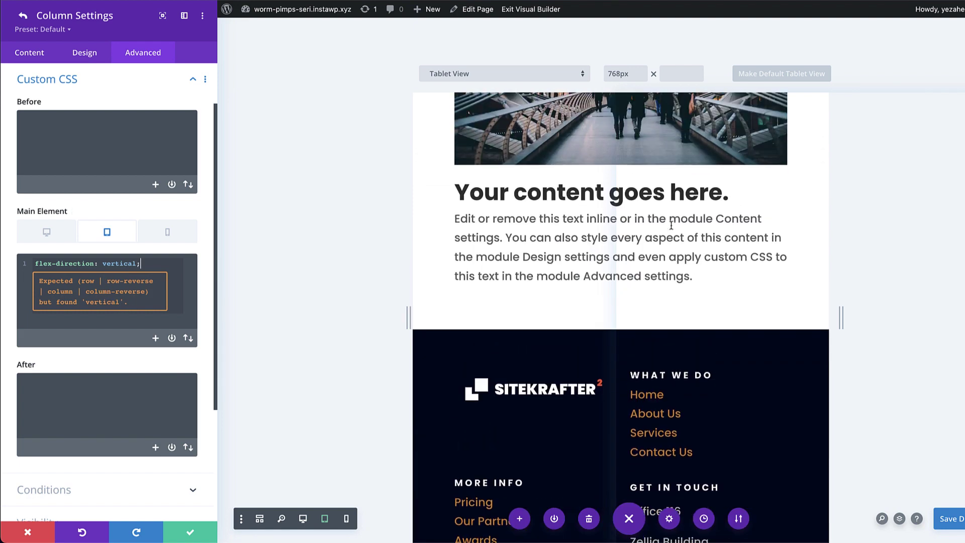
Check that the flex-direction rule also applies in the phone CSS, then save the column settings.
{"action": "triple_click", "coordinate": [149, 263]}
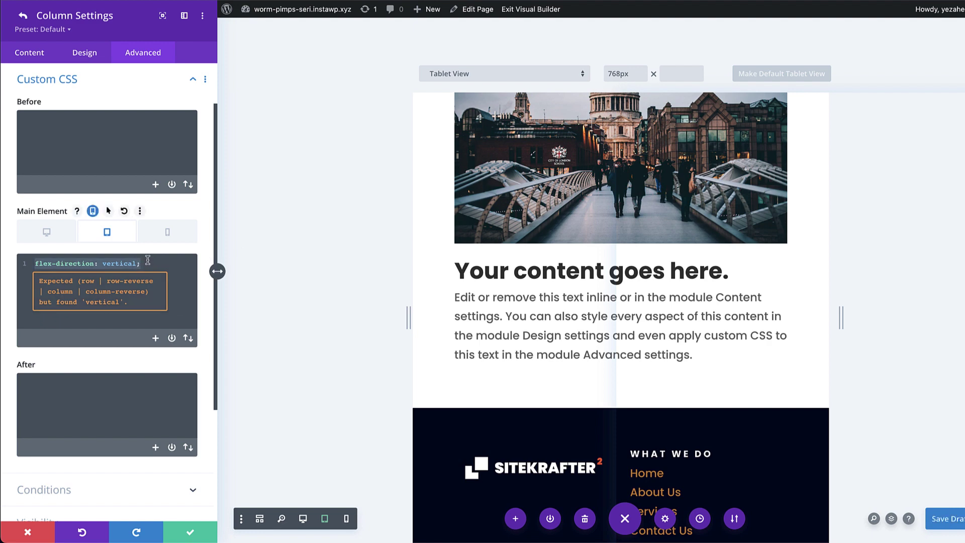
{"action": "left_click", "coordinate": [168, 234]}
{"action": "scroll", "coordinate": [653, 211], "scroll_direction": "up", "scroll_amount": 5}
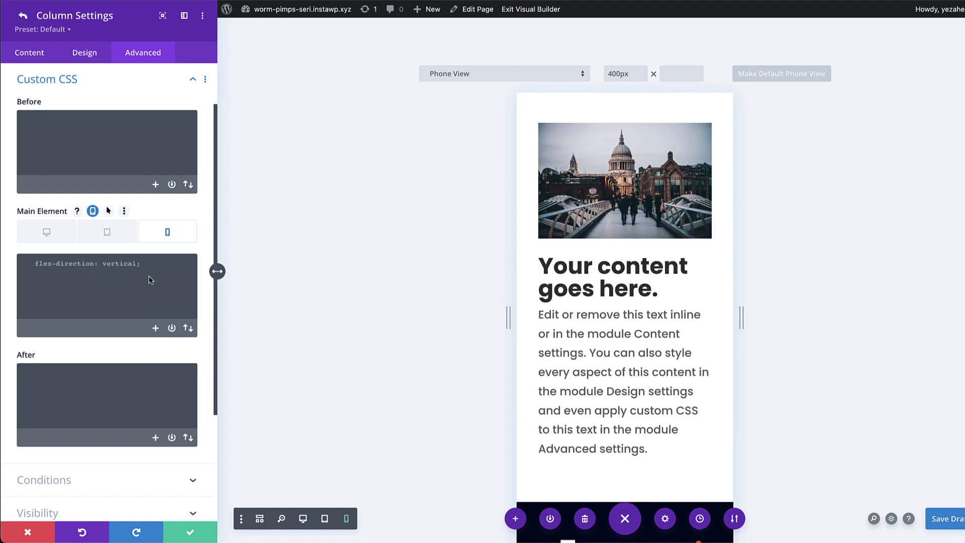
{"action": "left_click", "coordinate": [142, 266]}
{"action": "left_click", "coordinate": [190, 536]}
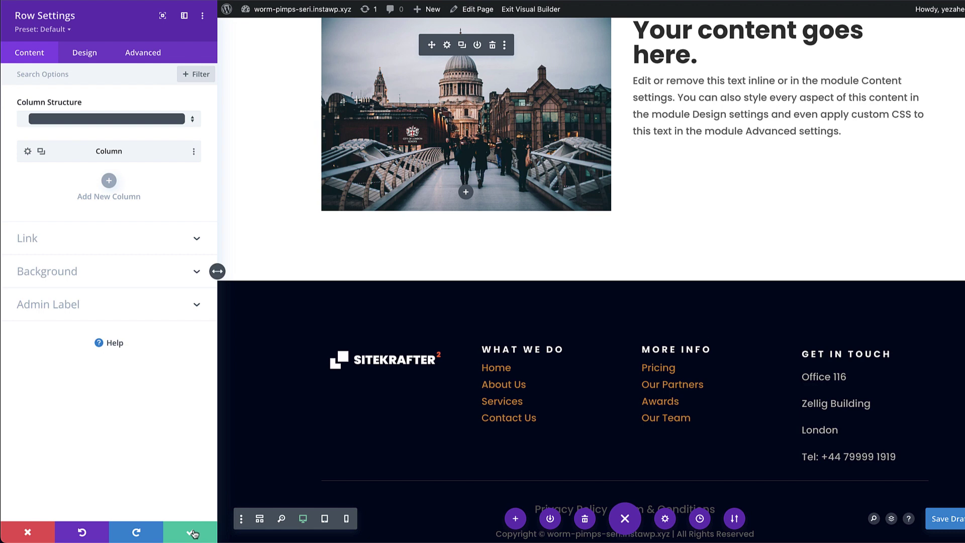
Close the row settings and add a new two-column row below the existing content.
{"action": "left_click", "coordinate": [194, 534]}
{"action": "scroll", "coordinate": [653, 190], "scroll_direction": "up", "scroll_amount": 3}
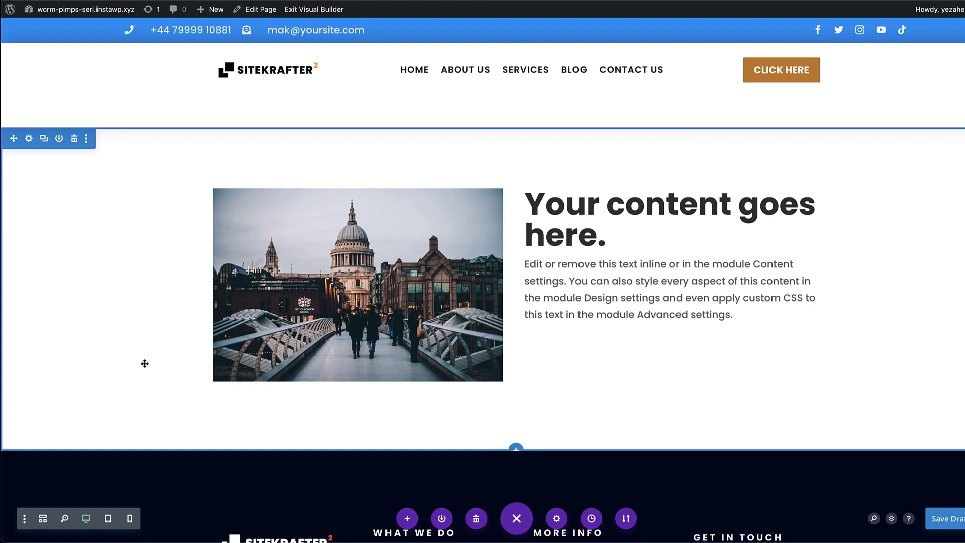
{"action": "scroll", "coordinate": [515, 402], "scroll_direction": "down", "scroll_amount": 3}
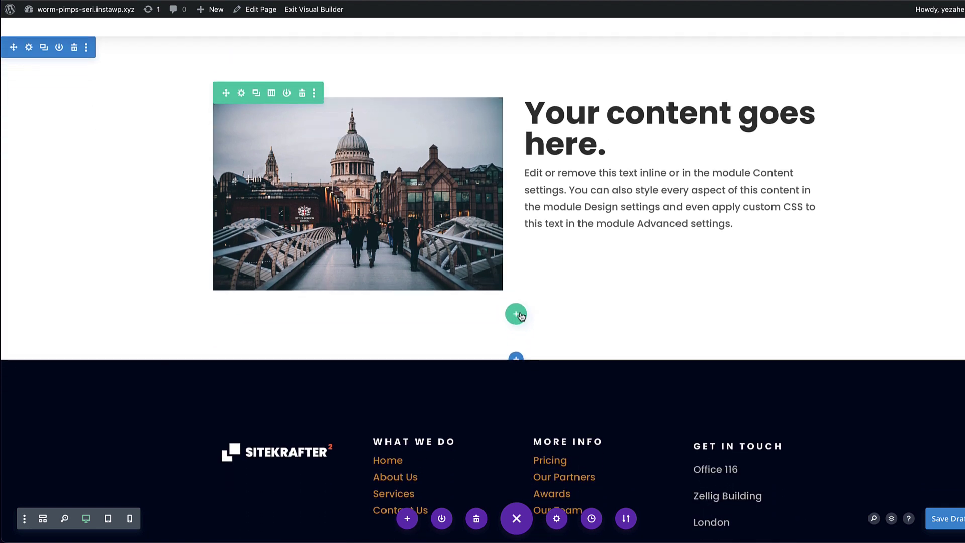
{"action": "left_click", "coordinate": [518, 315]}
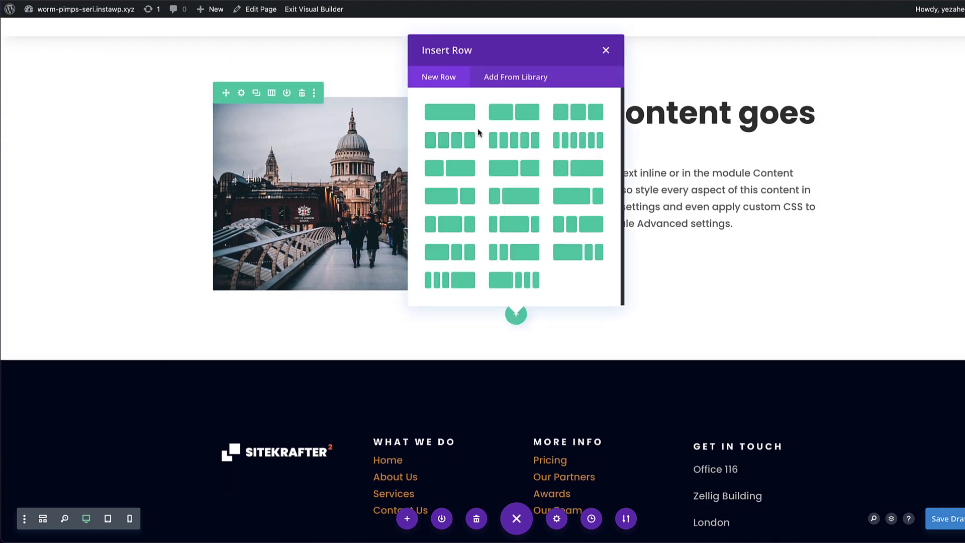
{"action": "left_click", "coordinate": [524, 116]}
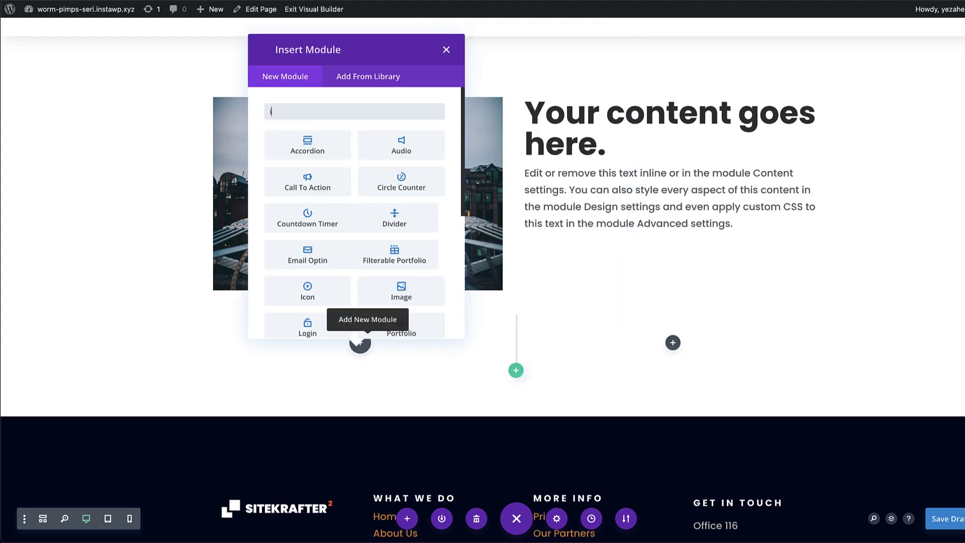
Add an Image module to the first column using the St Paul's Cathedral bridge photo.
{"action": "type", "text": "image"}
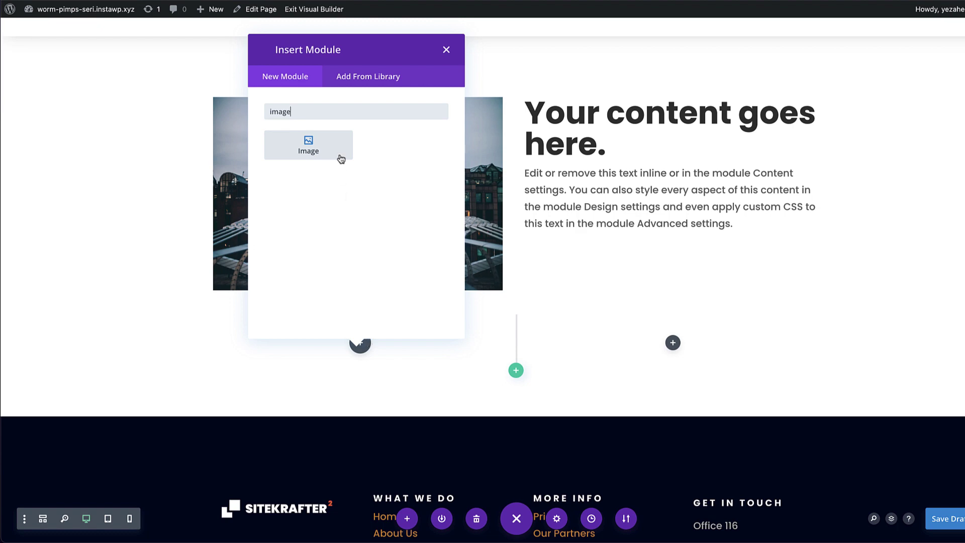
{"action": "left_click", "coordinate": [341, 159]}
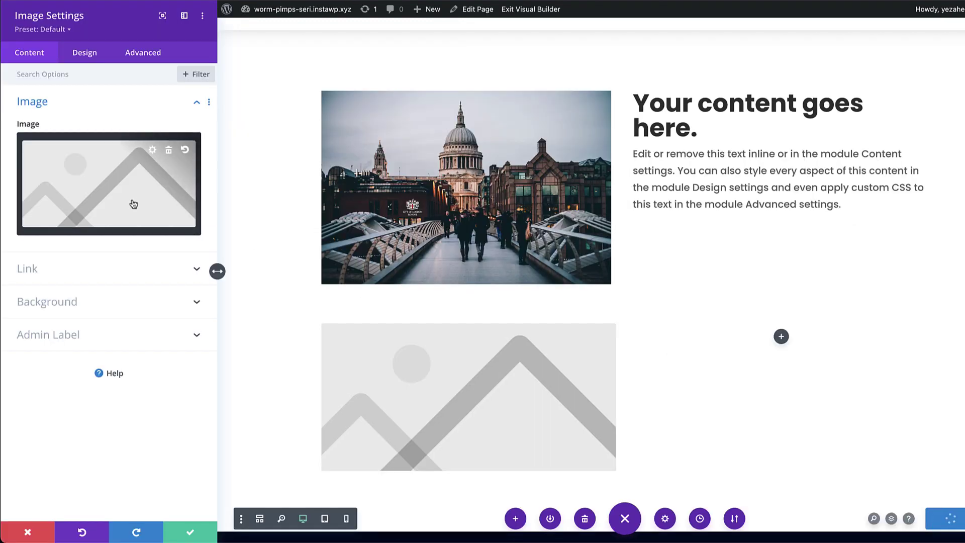
{"action": "left_click", "coordinate": [132, 200]}
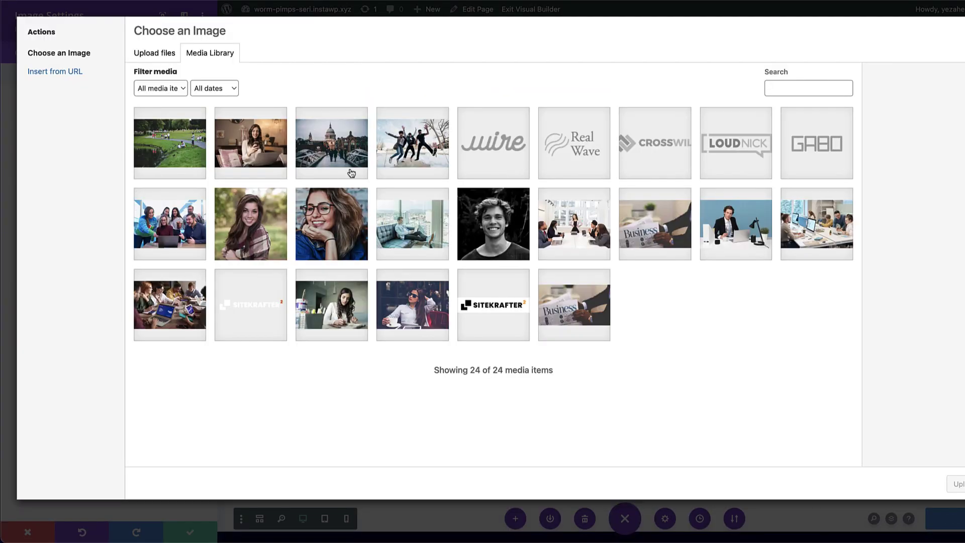
{"action": "left_click", "coordinate": [352, 173]}
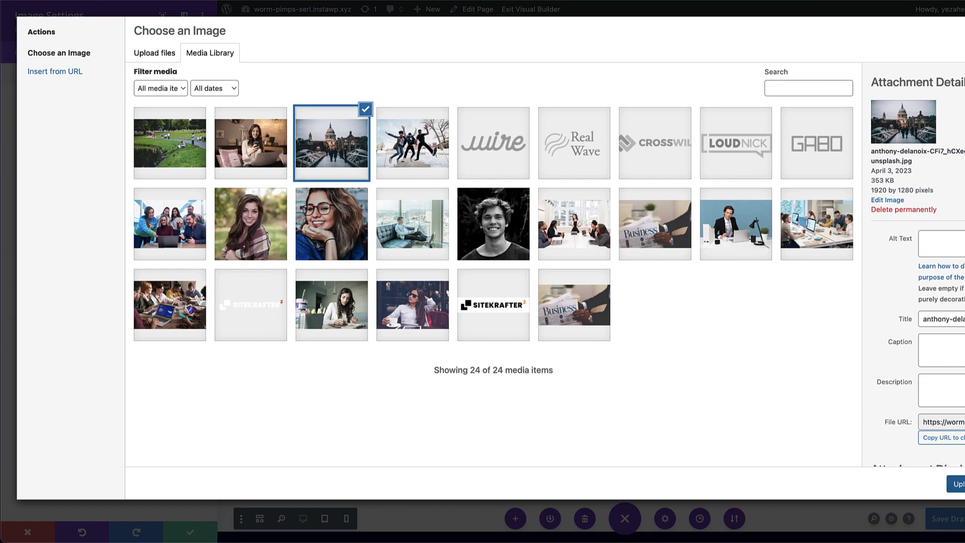
{"action": "left_click", "coordinate": [955, 484]}
Save the image settings, then open and dismiss the module list for the second row's empty column.
{"action": "left_click", "coordinate": [194, 531]}
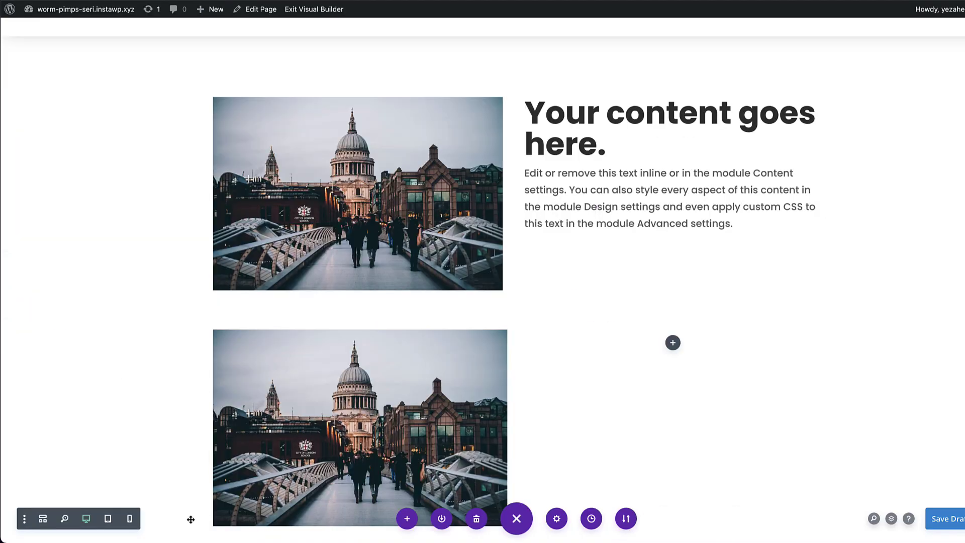
{"action": "scroll", "coordinate": [673, 340], "scroll_direction": "down", "scroll_amount": 3}
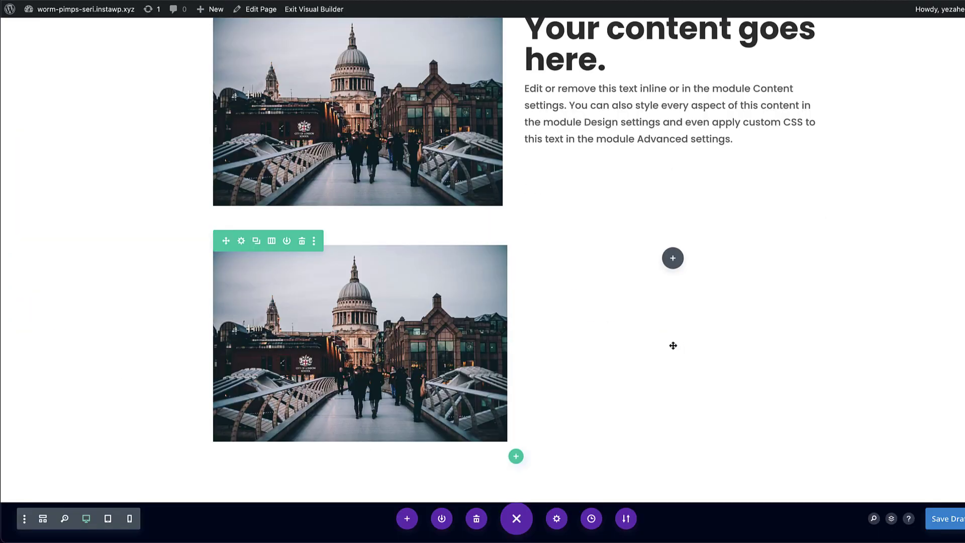
{"action": "left_click", "coordinate": [675, 262]}
{"action": "left_click", "coordinate": [762, 282]}
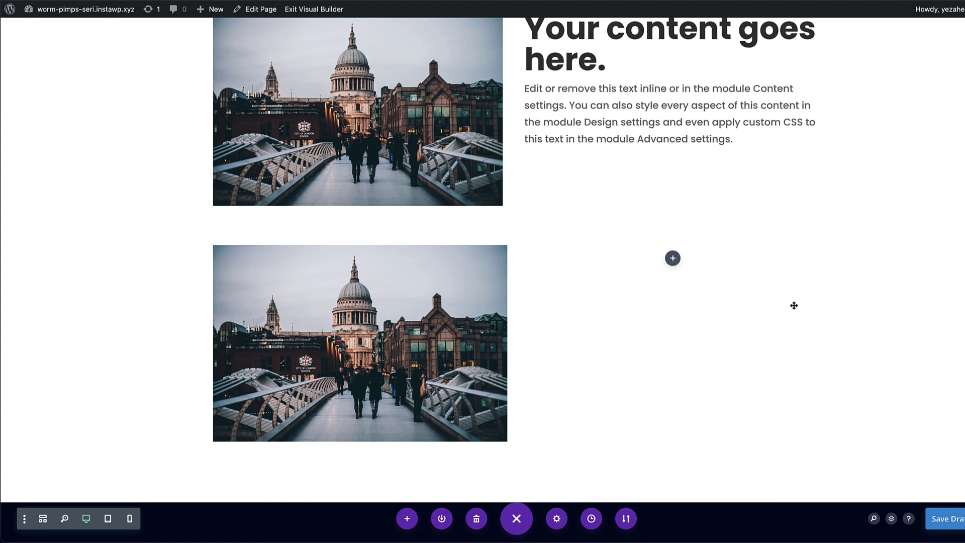
{"action": "scroll", "coordinate": [793, 303], "scroll_direction": "up", "scroll_amount": 5}
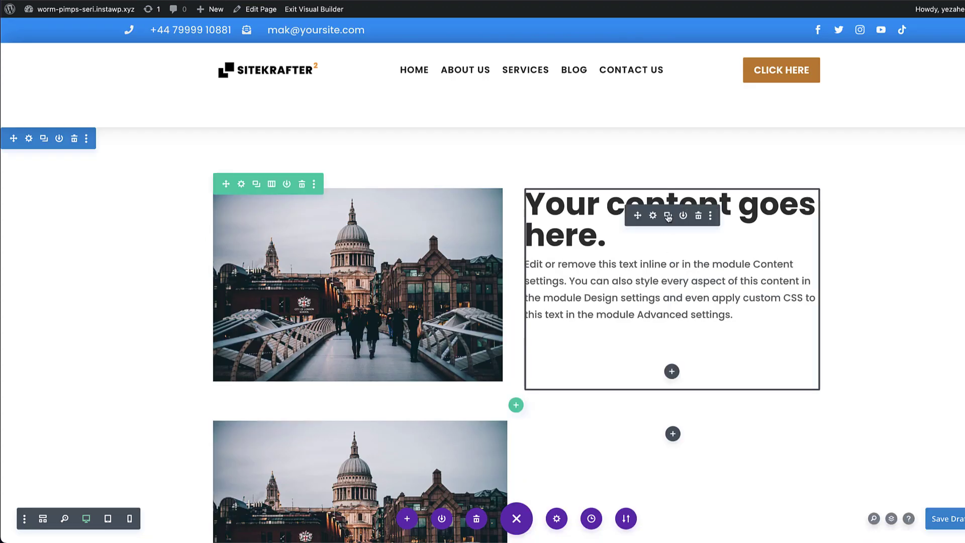
{"action": "scroll", "coordinate": [667, 296], "scroll_direction": "down", "scroll_amount": 3}
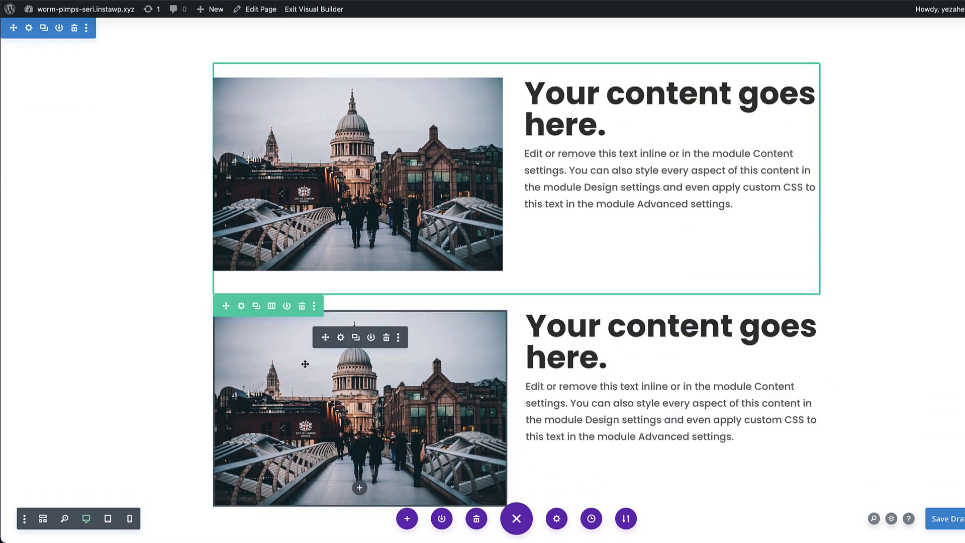
{"action": "left_click", "coordinate": [107, 520]}
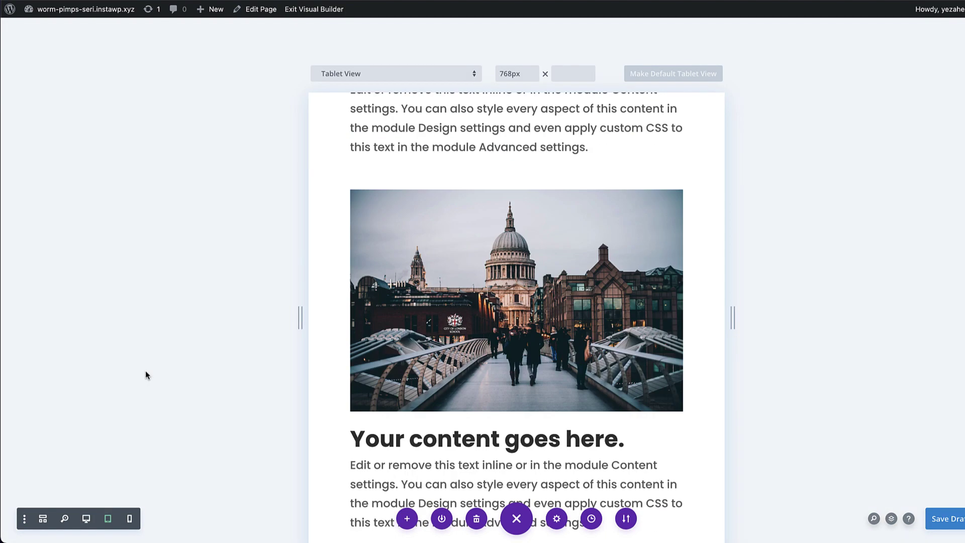
{"action": "left_click", "coordinate": [130, 521]}
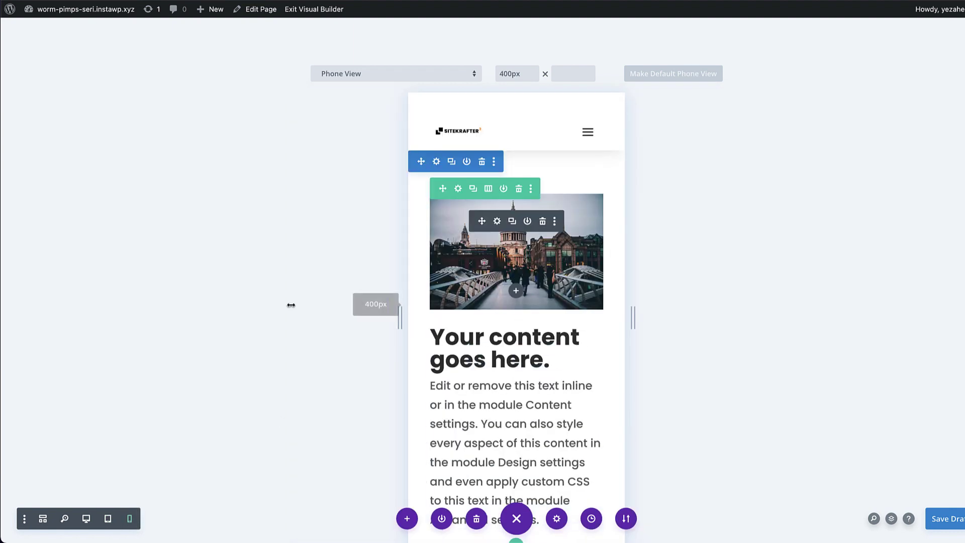
{"action": "left_click", "coordinate": [88, 521]}
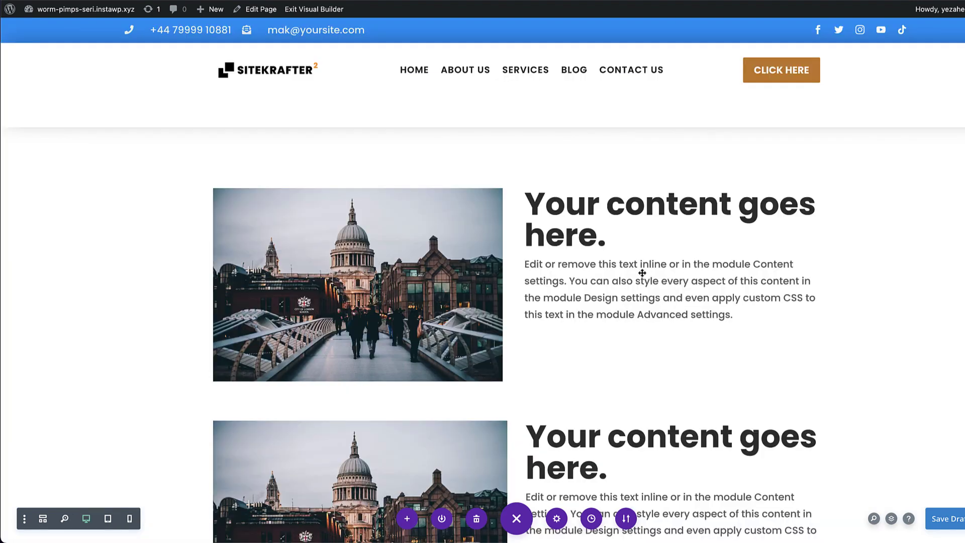
{"action": "scroll", "coordinate": [512, 265], "scroll_direction": "down", "scroll_amount": 5}
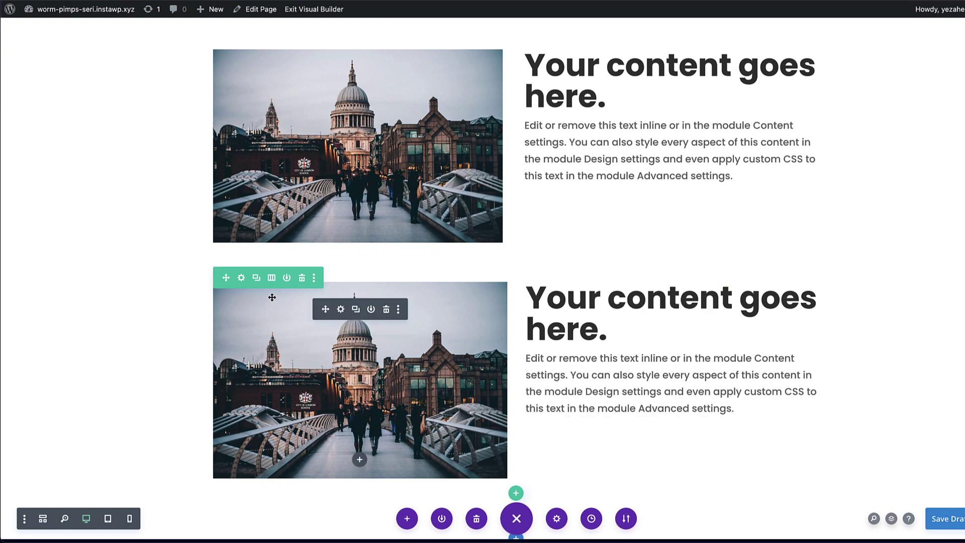
{"action": "left_click", "coordinate": [241, 279]}
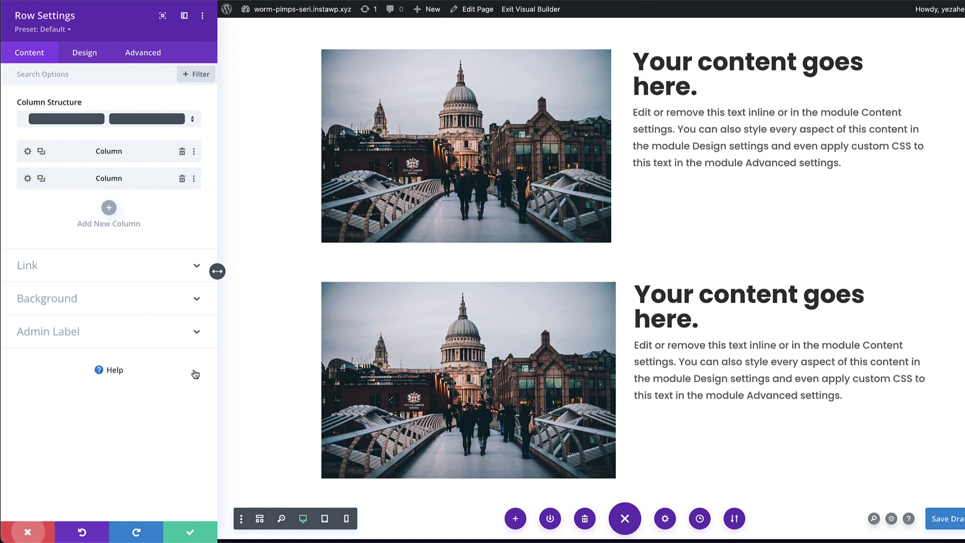
{"action": "key", "text": "Escape"}
{"action": "scroll", "coordinate": [303, 330], "scroll_direction": "up", "scroll_amount": 3}
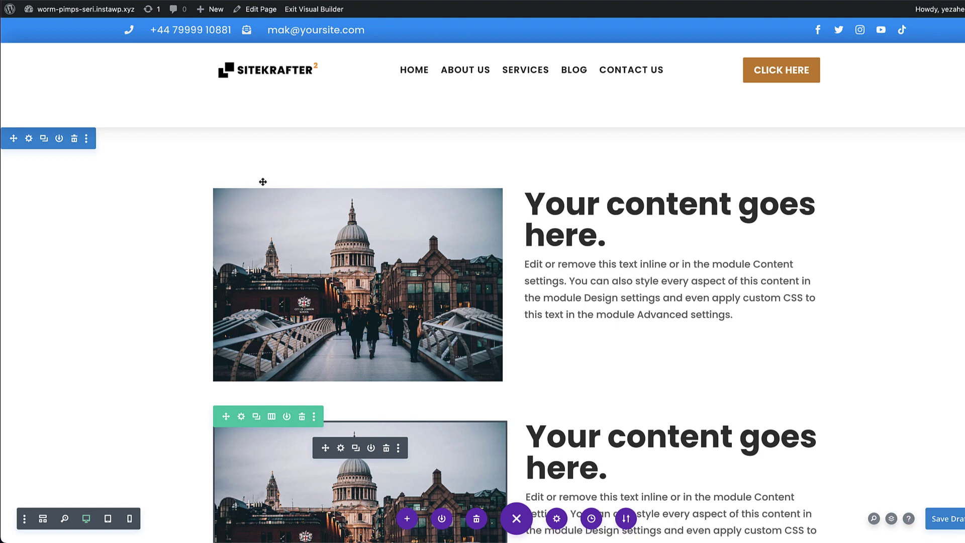
{"action": "mouse_move", "coordinate": [254, 191]}
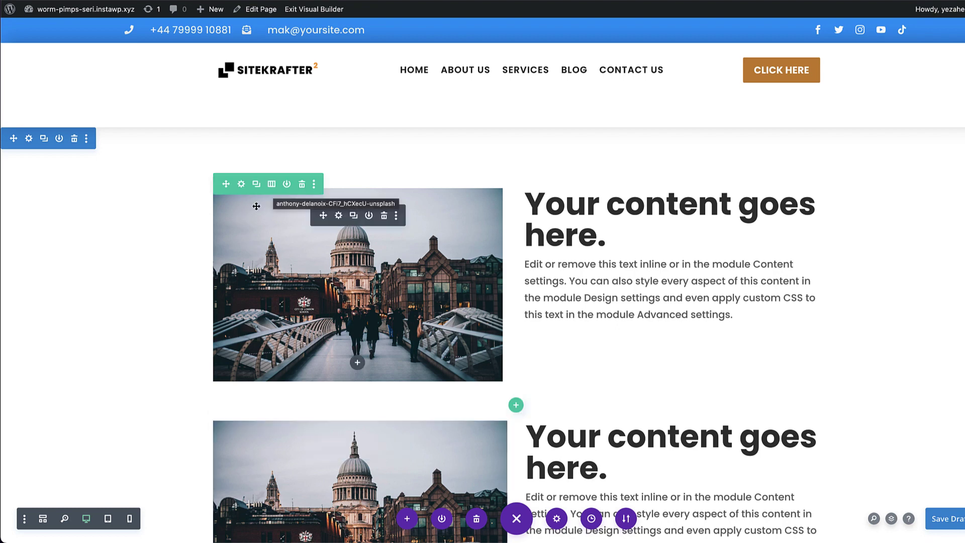
{"action": "left_click", "coordinate": [241, 185]}
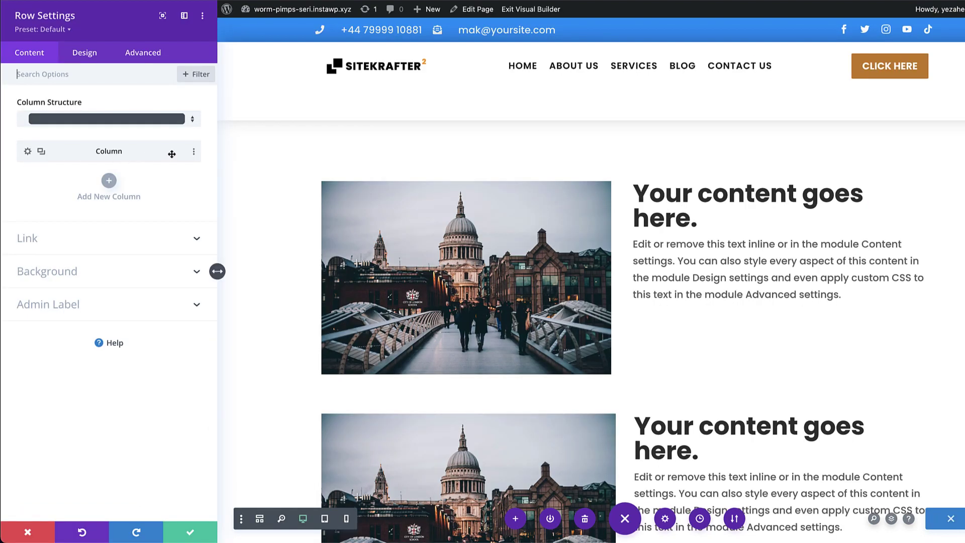
{"action": "key", "text": "Escape"}
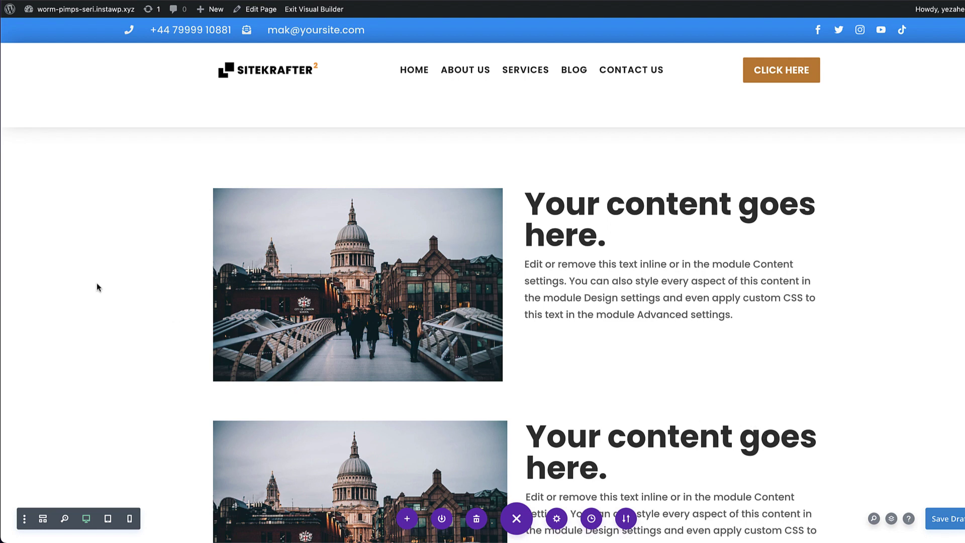
Paste 'display: flex;' into the section's Main Element custom CSS and save the section settings.
{"action": "mouse_move", "coordinate": [93, 290]}
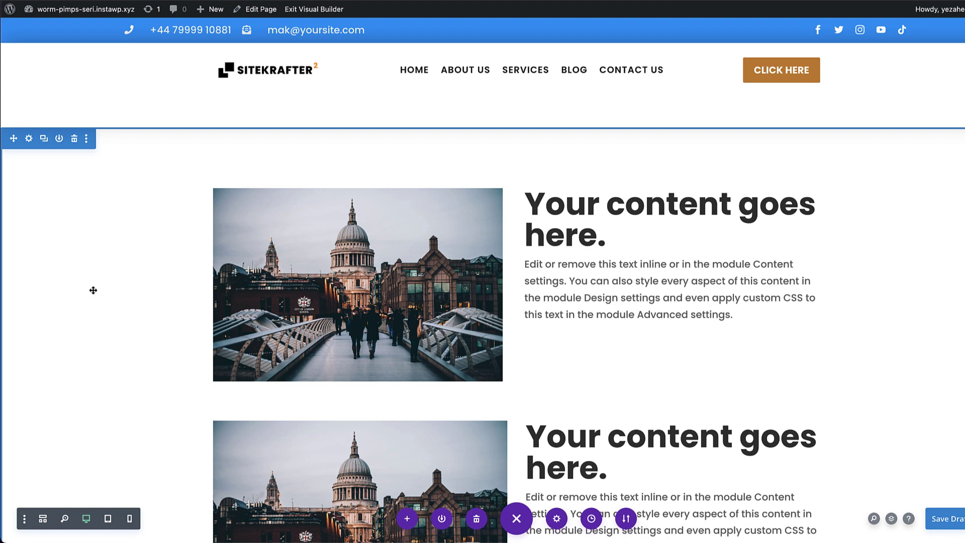
{"action": "mouse_move", "coordinate": [451, 248]}
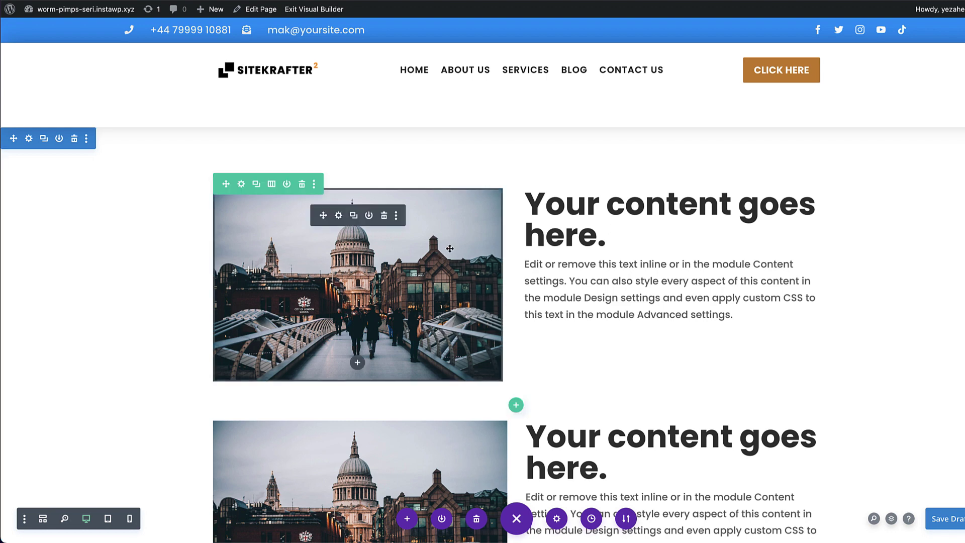
{"action": "mouse_move", "coordinate": [286, 487]}
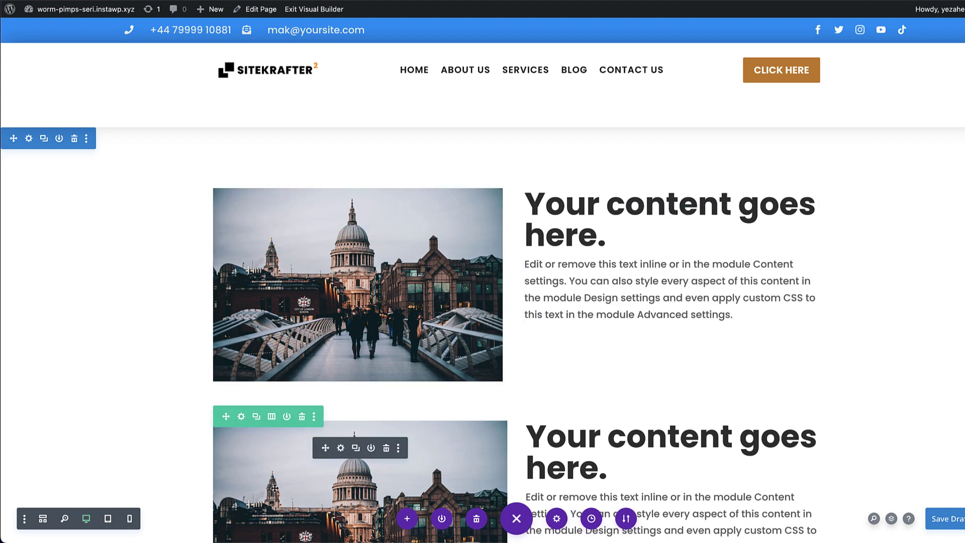
{"action": "mouse_move", "coordinate": [652, 474]}
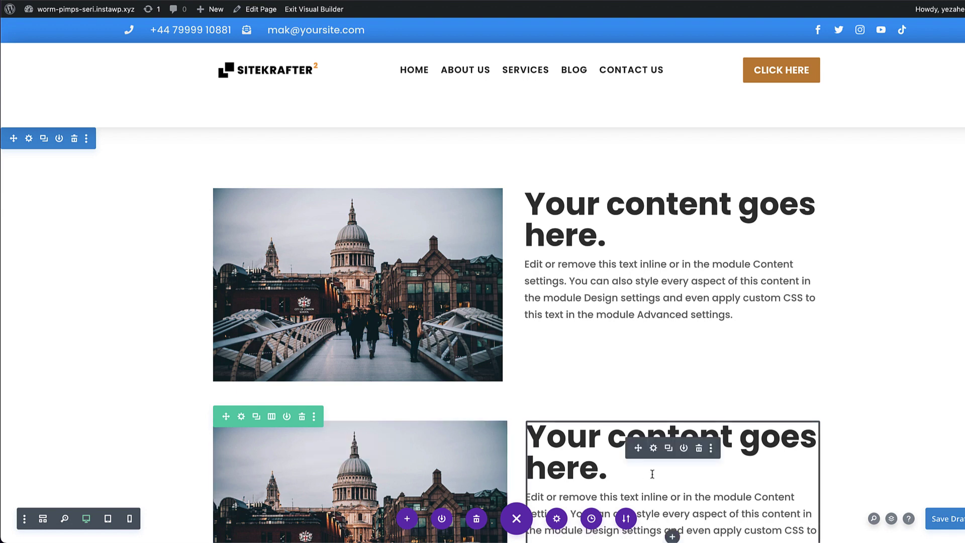
{"action": "left_click", "coordinate": [28, 143]}
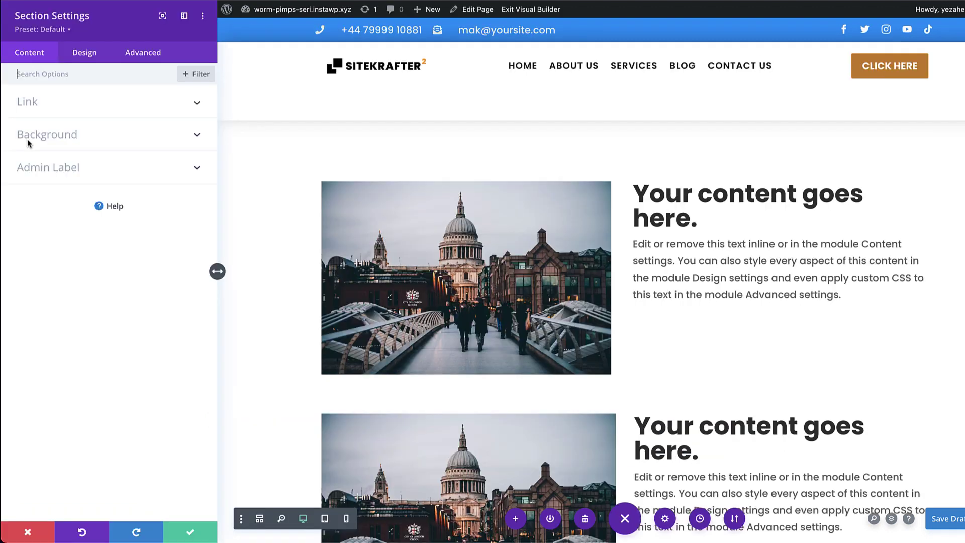
{"action": "left_click", "coordinate": [137, 51]}
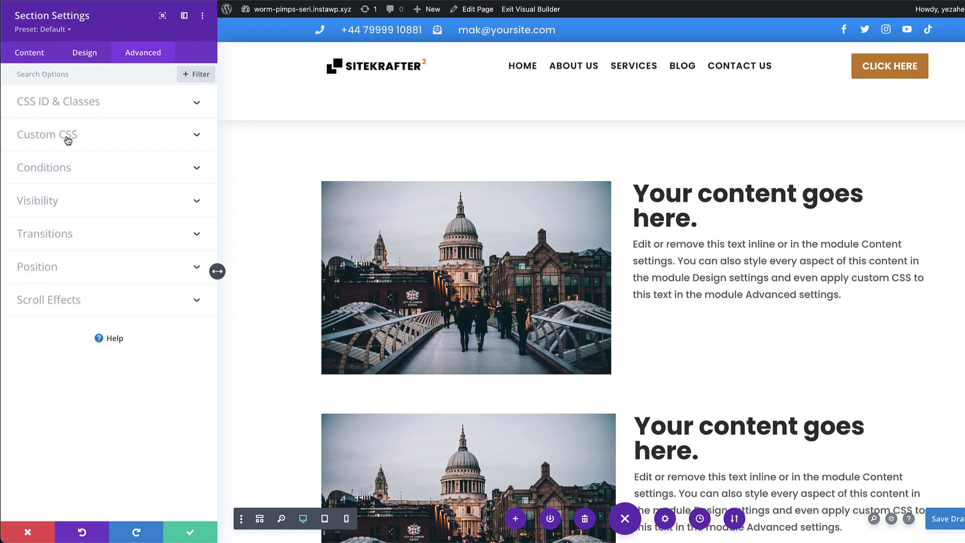
{"action": "left_click", "coordinate": [68, 138]}
{"action": "left_click", "coordinate": [64, 235]}
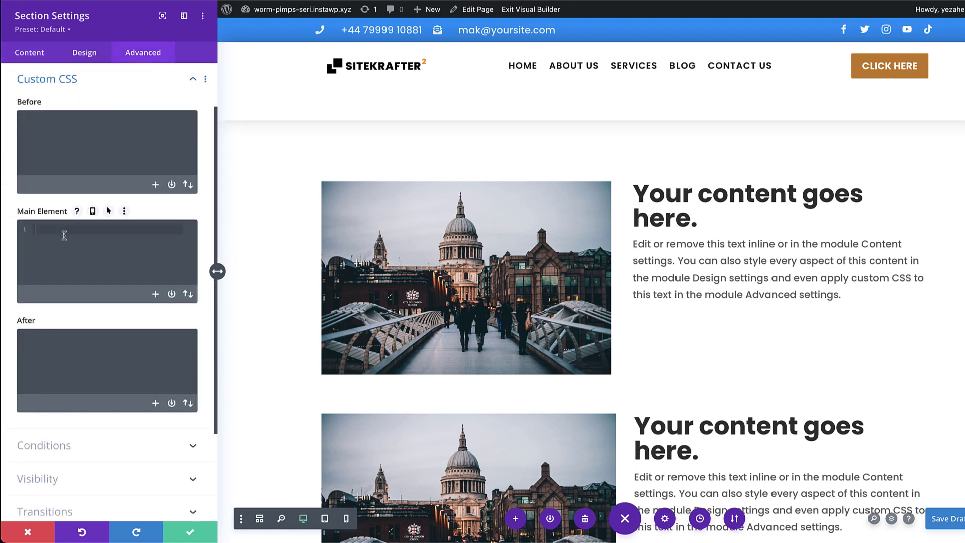
{"action": "type", "text": "display: flex;"}
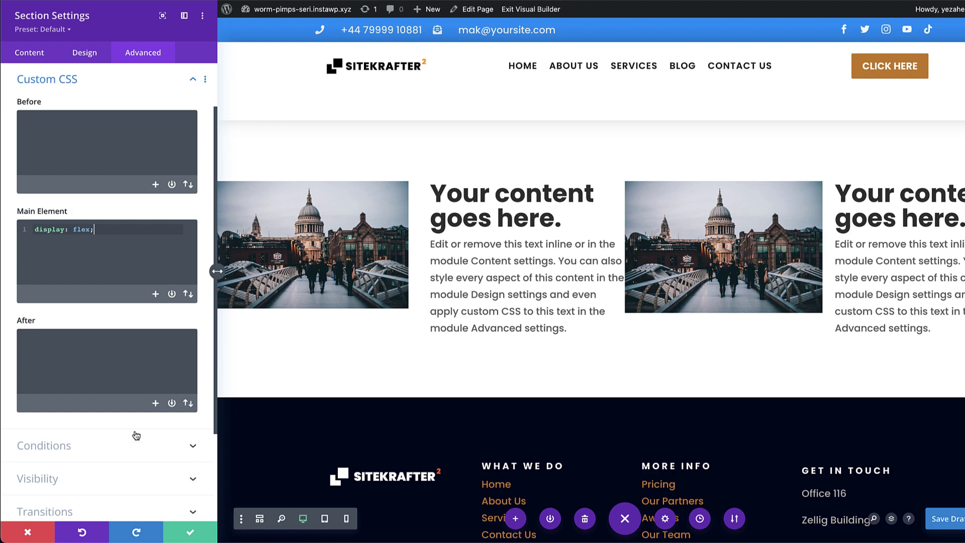
{"action": "left_click", "coordinate": [188, 531]}
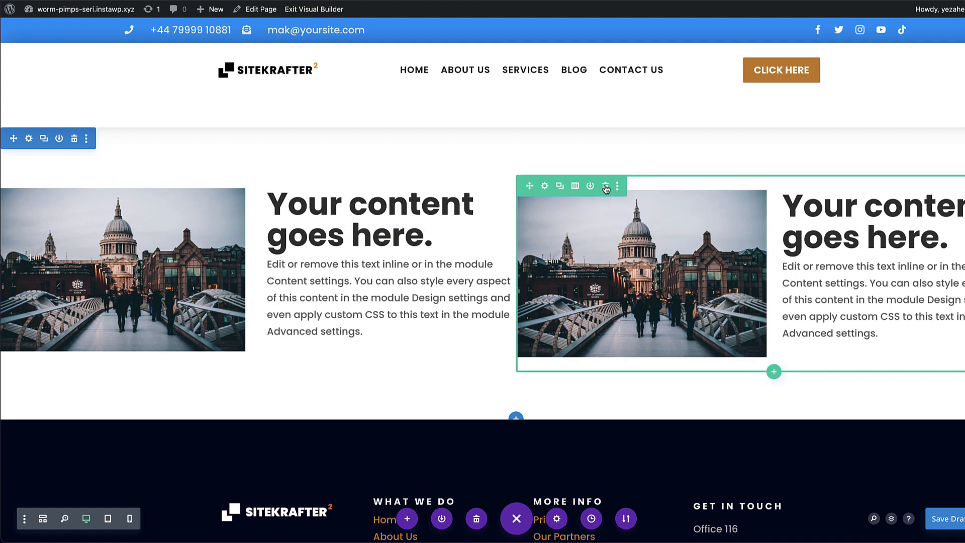
Delete the duplicated second row and insert a Call To Action module into the text column.
{"action": "left_click", "coordinate": [605, 187]}
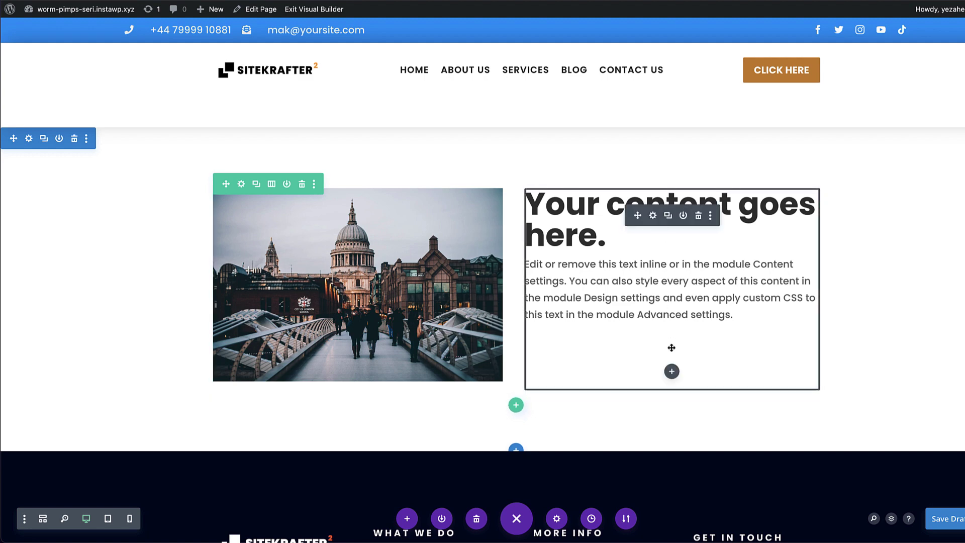
{"action": "left_click", "coordinate": [671, 372]}
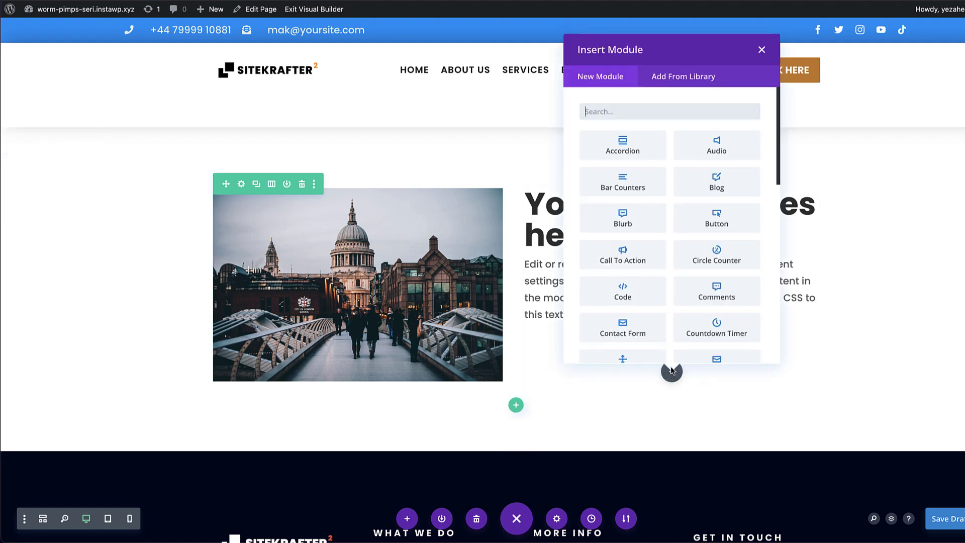
{"action": "type", "text": "call"}
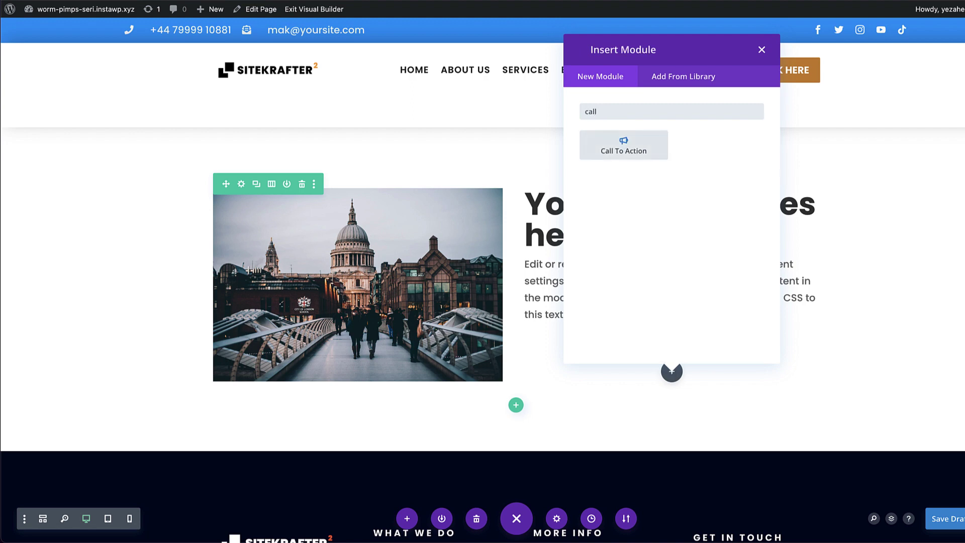
{"action": "left_click", "coordinate": [646, 150]}
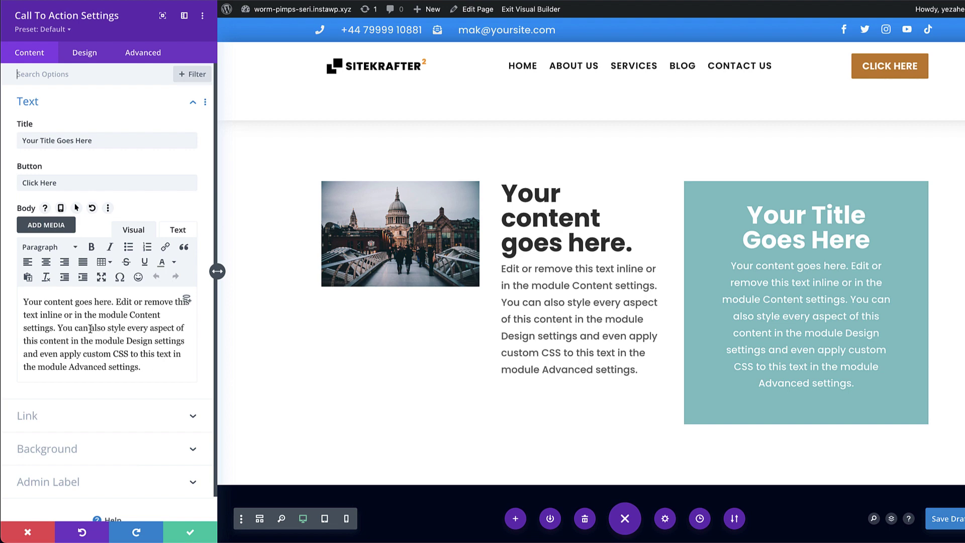
Trim the call-to-action body text so it ends with a period.
{"action": "left_click_drag", "start_coordinate": [146, 330], "coordinate": [144, 369]}
{"action": "key", "text": "BackSpace"}
{"action": "type", "text": "."}
Open the button link options and save the call-to-action settings.
{"action": "left_click", "coordinate": [39, 385]}
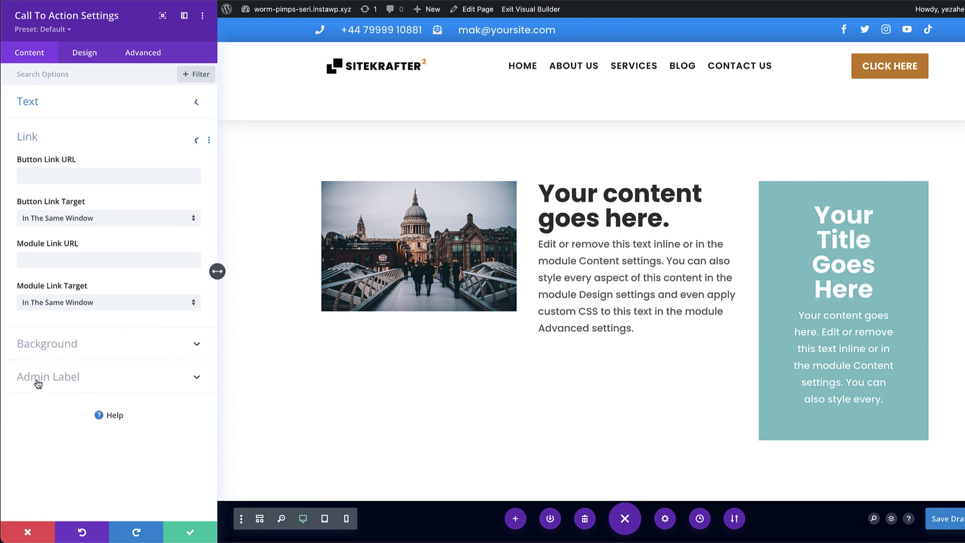
{"action": "left_click", "coordinate": [42, 180]}
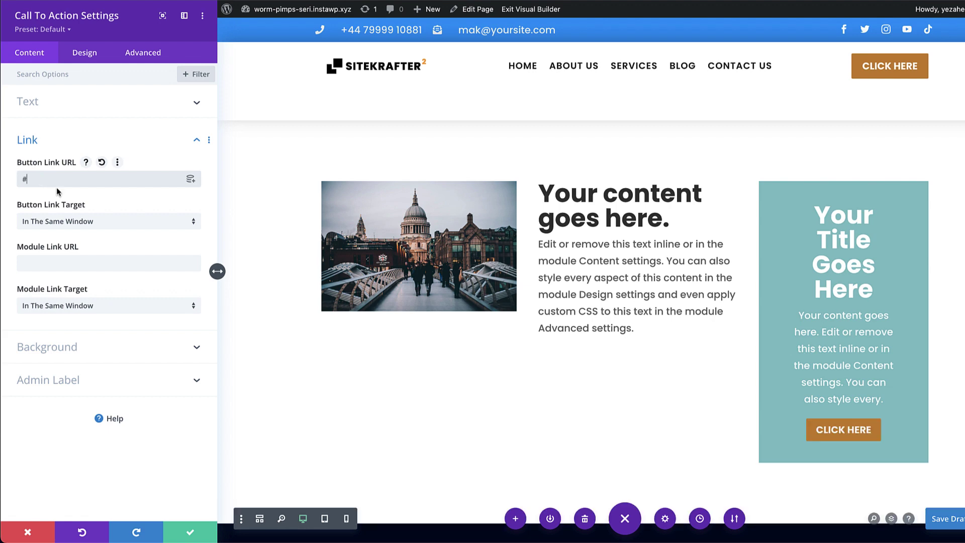
{"action": "left_click", "coordinate": [190, 532]}
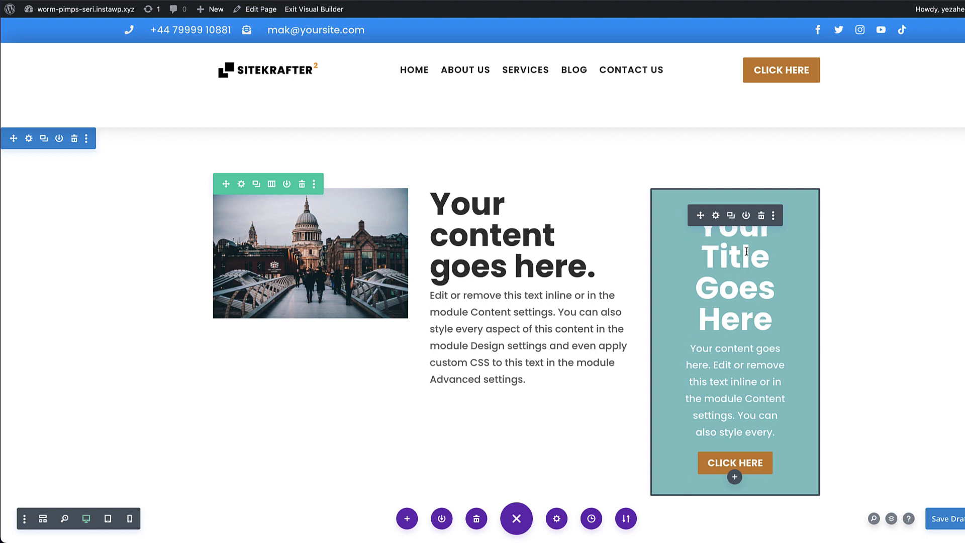
Add 'flex-wrap: wrap;' to the column's Main Element custom CSS and save the column.
{"action": "left_click", "coordinate": [241, 184]}
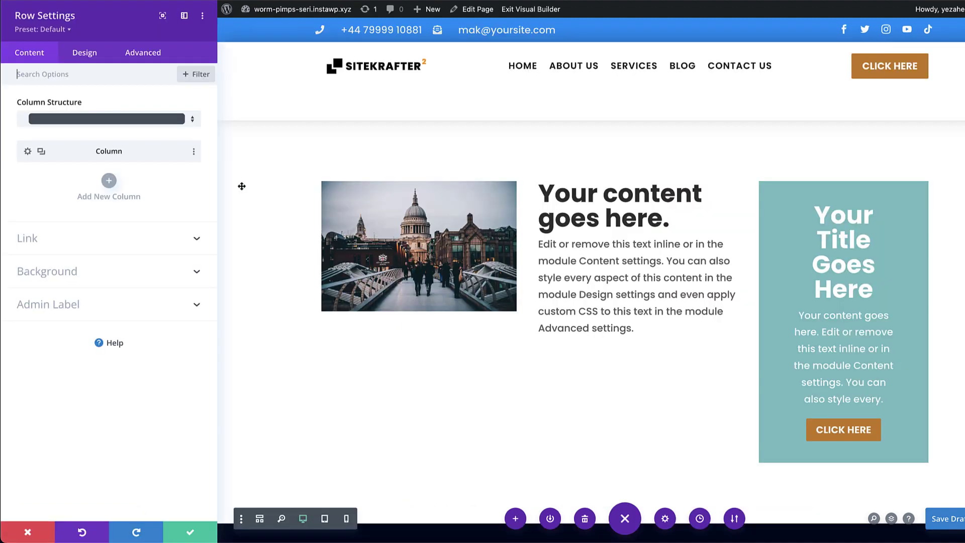
{"action": "left_click", "coordinate": [28, 152]}
{"action": "left_click", "coordinate": [153, 56]}
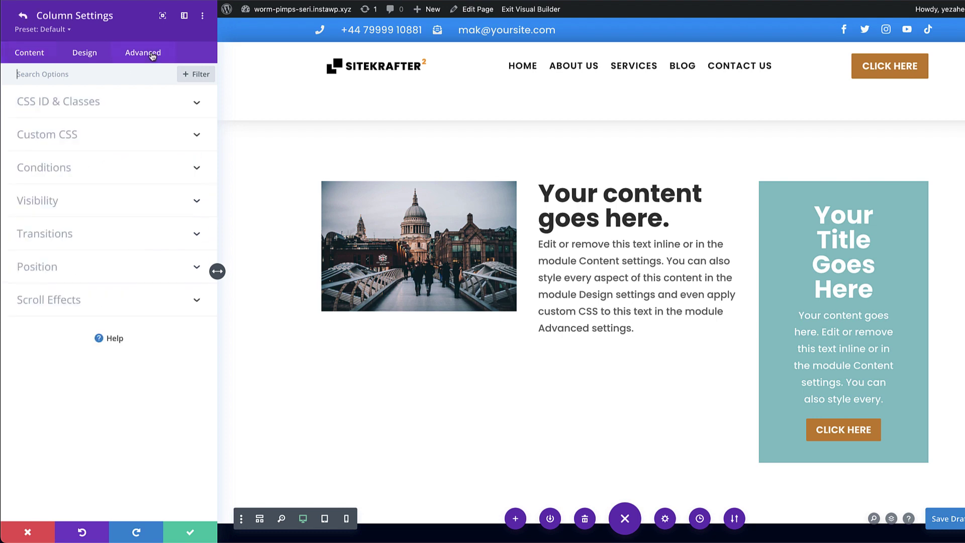
{"action": "left_click", "coordinate": [61, 135]}
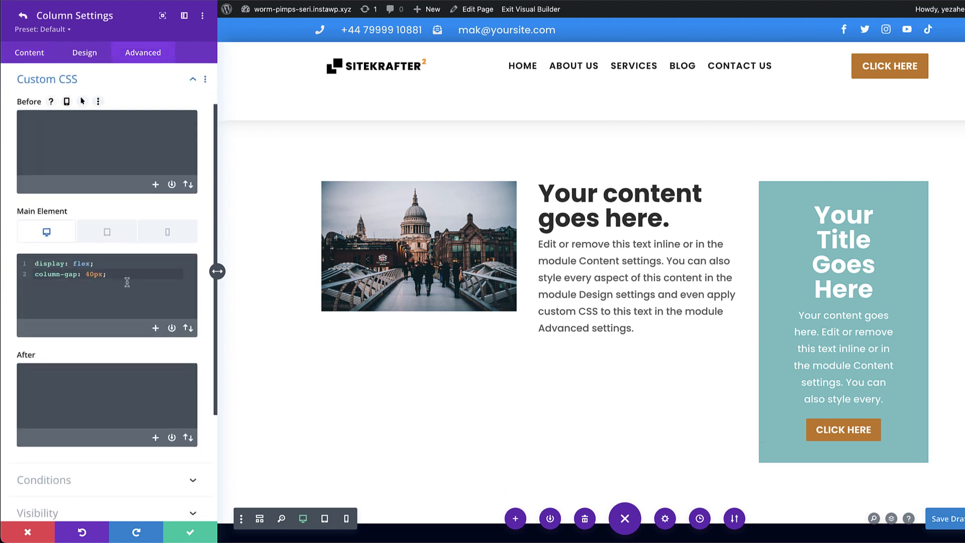
{"action": "key", "text": "Return"}
{"action": "type", "text": "flex-wrap: wrap;"}
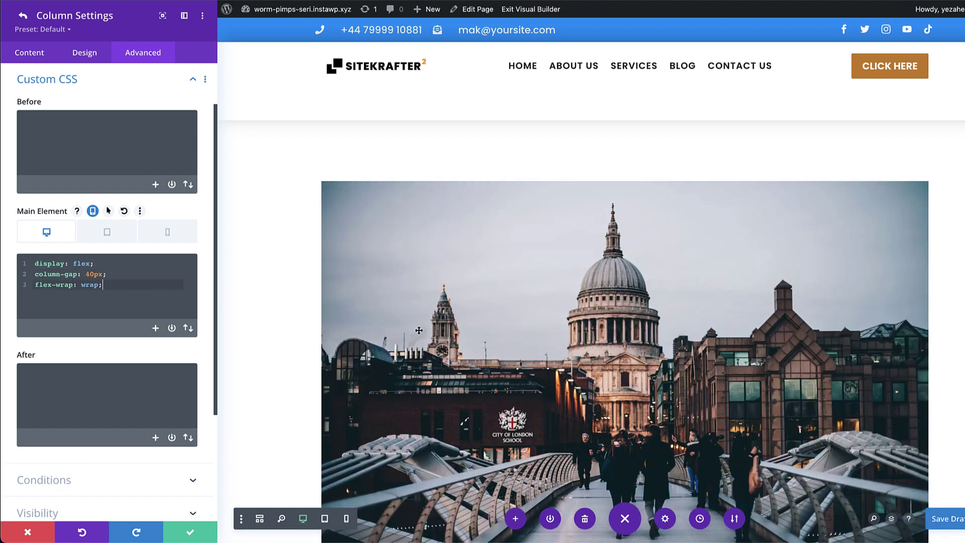
{"action": "scroll", "coordinate": [420, 332], "scroll_direction": "down", "scroll_amount": 5}
{"action": "scroll", "coordinate": [419, 330], "scroll_direction": "up", "scroll_amount": 2}
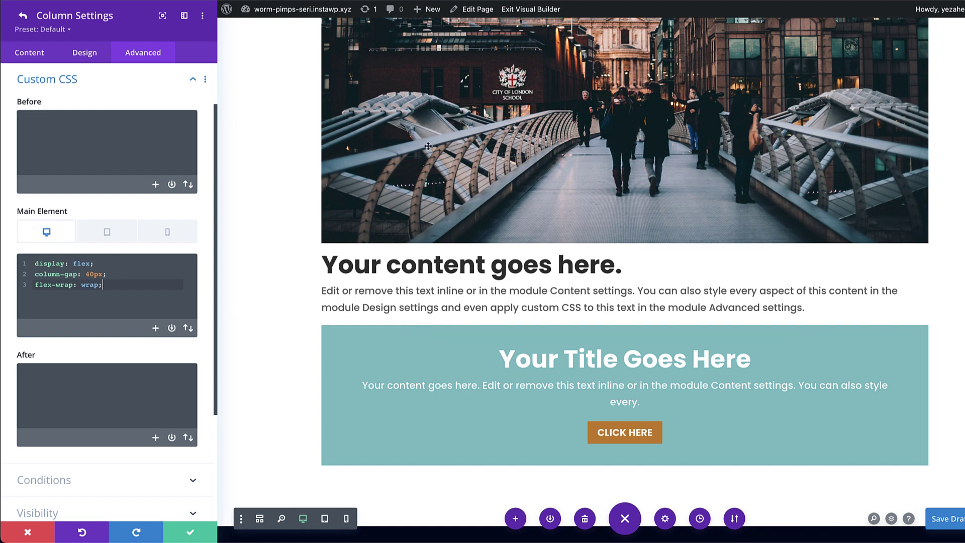
{"action": "left_click", "coordinate": [190, 535]}
Close the row settings, then set the image module's Sizing width to 46% and save.
{"action": "left_click", "coordinate": [190, 536]}
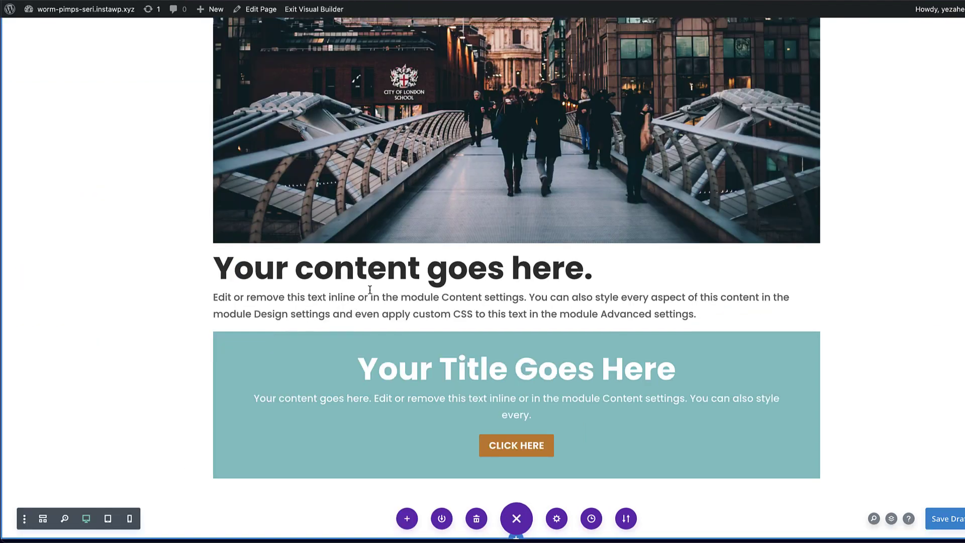
{"action": "scroll", "coordinate": [397, 280], "scroll_direction": "up", "scroll_amount": 6}
{"action": "scroll", "coordinate": [397, 283], "scroll_direction": "down", "scroll_amount": 1}
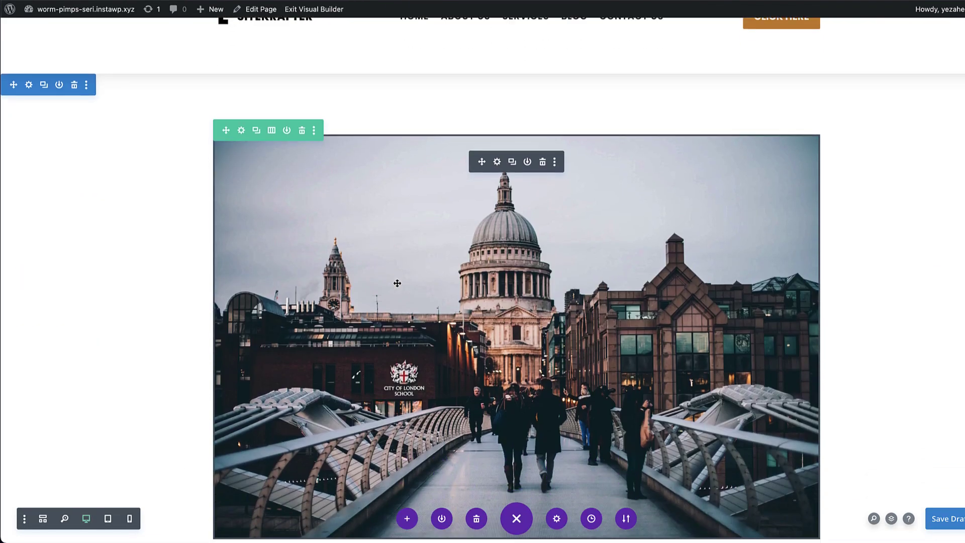
{"action": "left_click", "coordinate": [497, 161]}
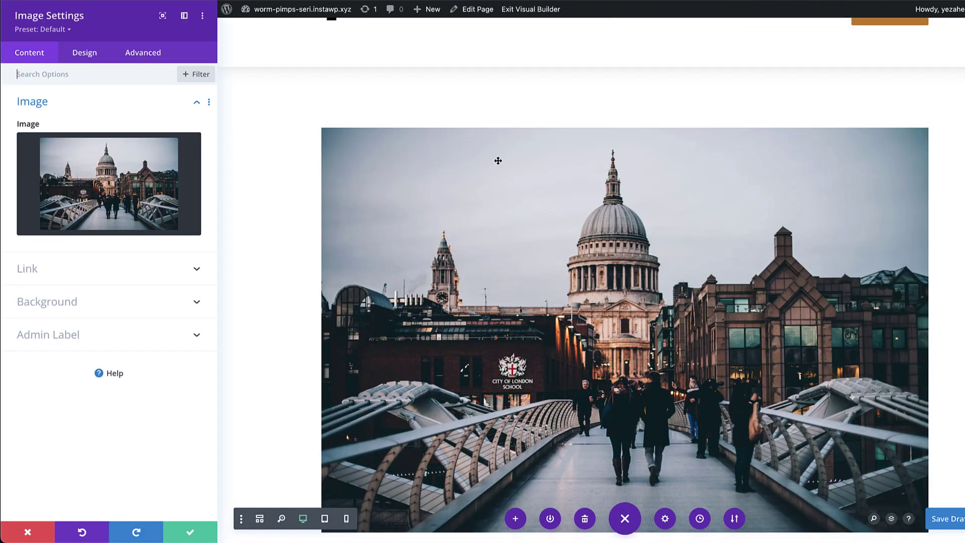
{"action": "left_click", "coordinate": [86, 53]}
{"action": "left_click", "coordinate": [41, 141]}
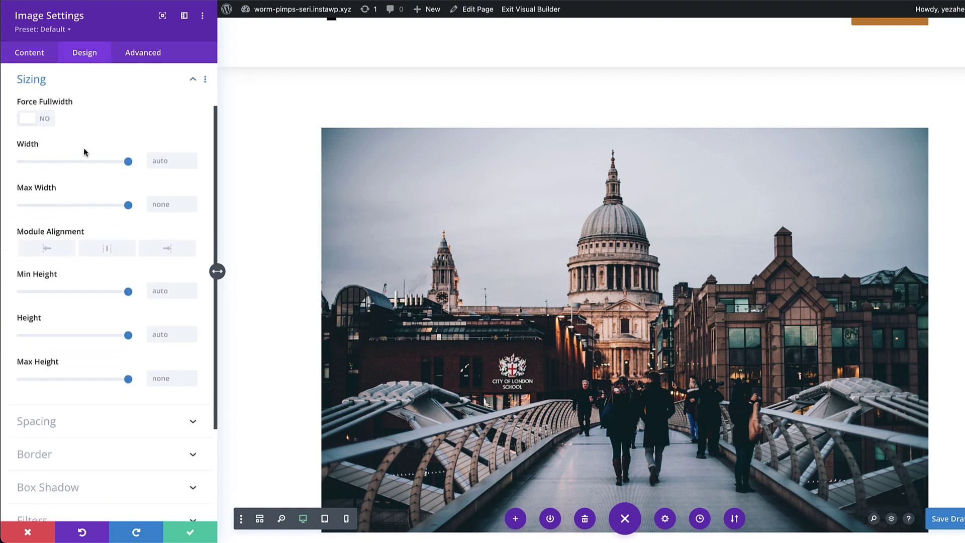
{"action": "left_click", "coordinate": [156, 162]}
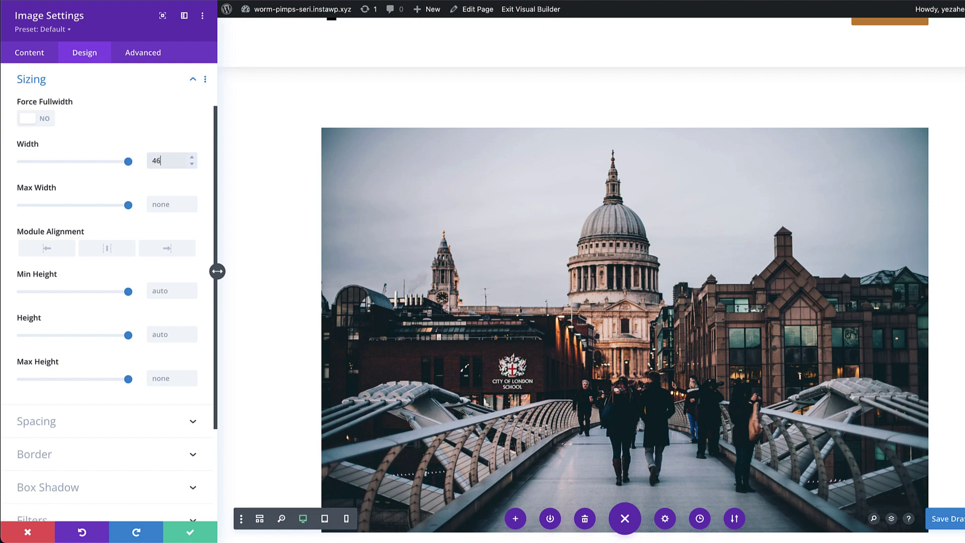
{"action": "type", "text": "46%"}
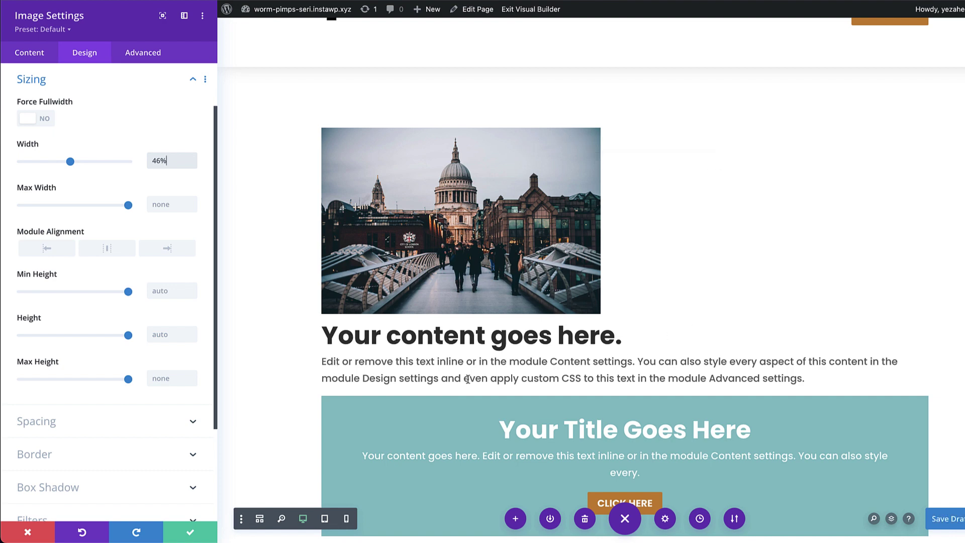
{"action": "left_click", "coordinate": [189, 528]}
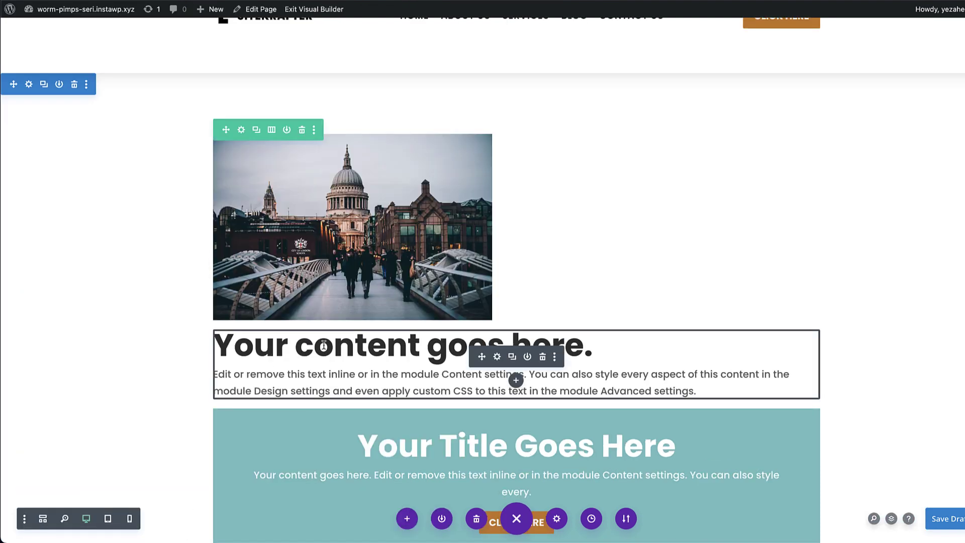
Enter 46% as the text module's width, then drag the slider up to 48%.
{"action": "left_click", "coordinate": [497, 357]}
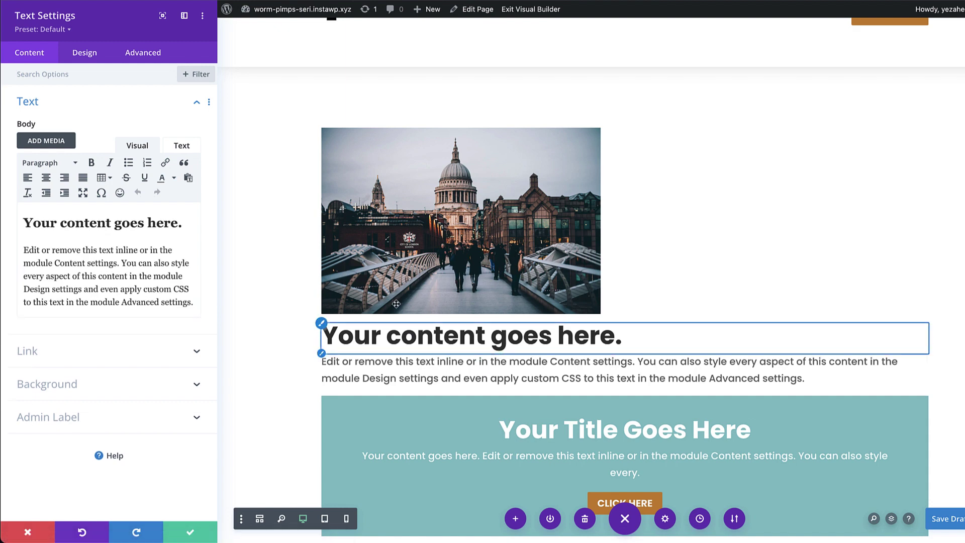
{"action": "left_click", "coordinate": [83, 53]}
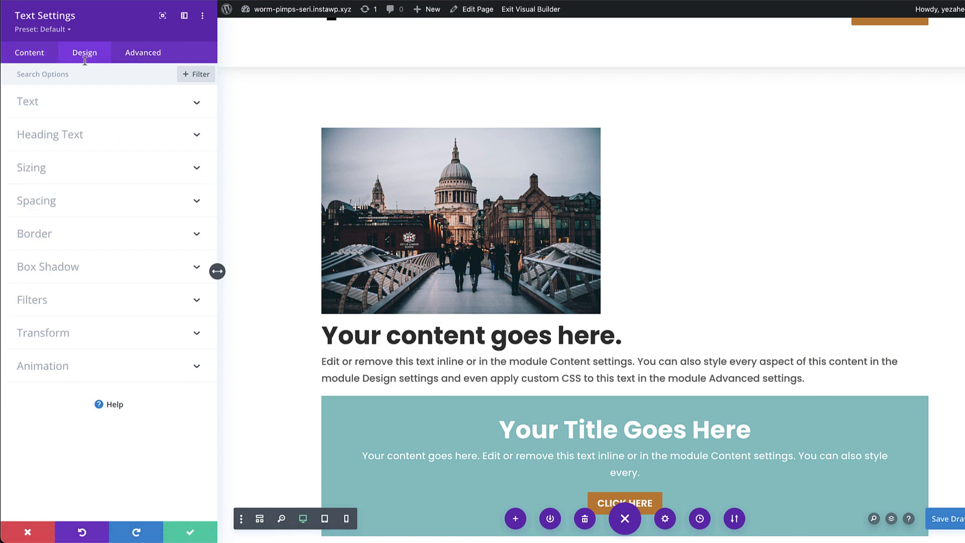
{"action": "left_click", "coordinate": [50, 170]}
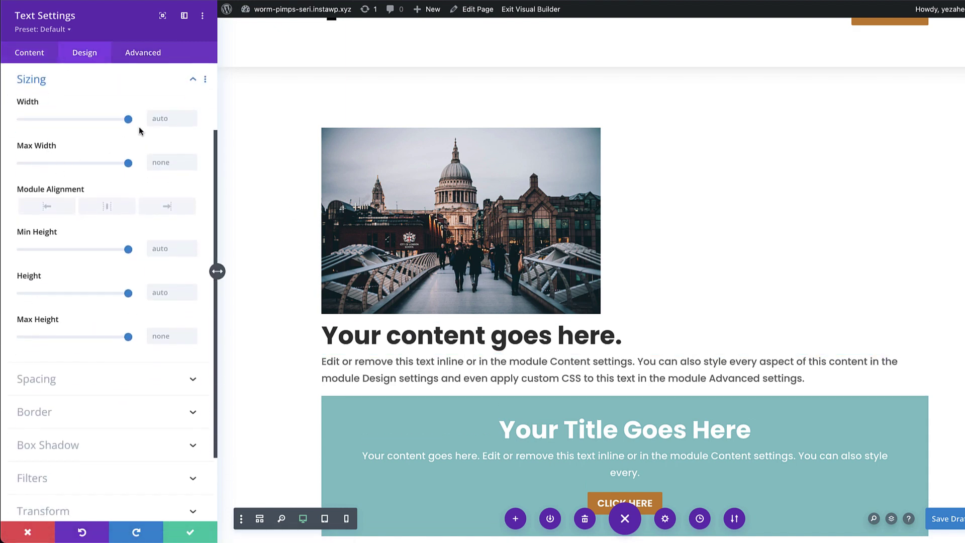
{"action": "left_click", "coordinate": [168, 119]}
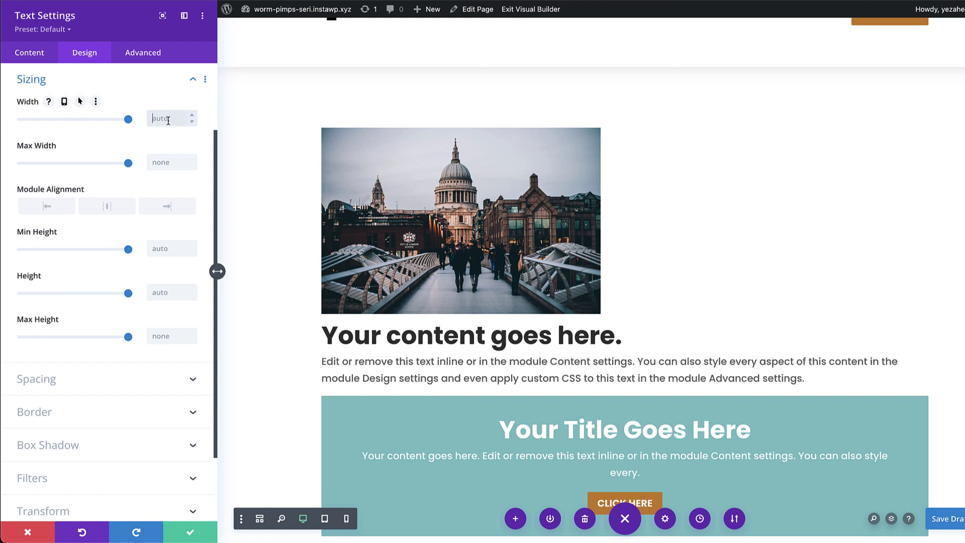
{"action": "type", "text": "46%"}
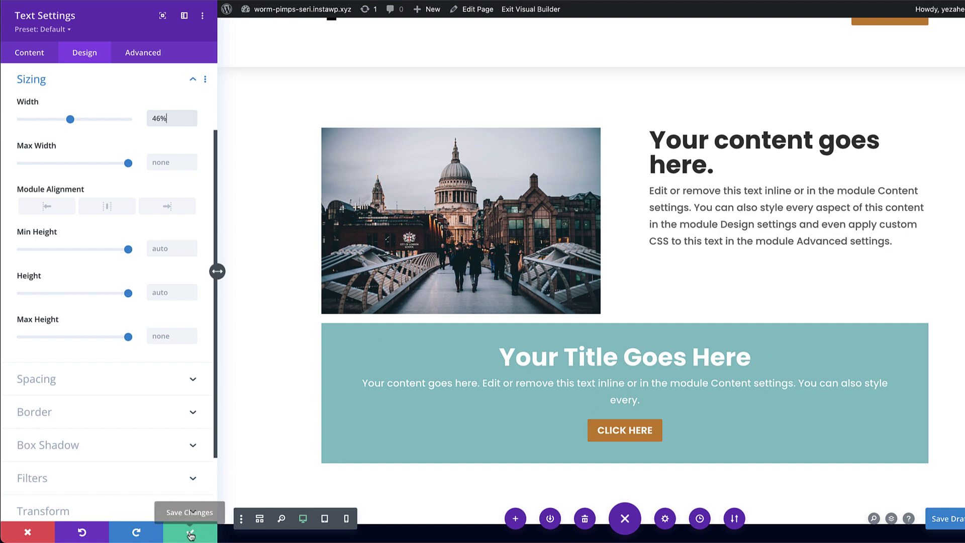
{"action": "left_click_drag", "start_coordinate": [67, 124], "coordinate": [73, 123]}
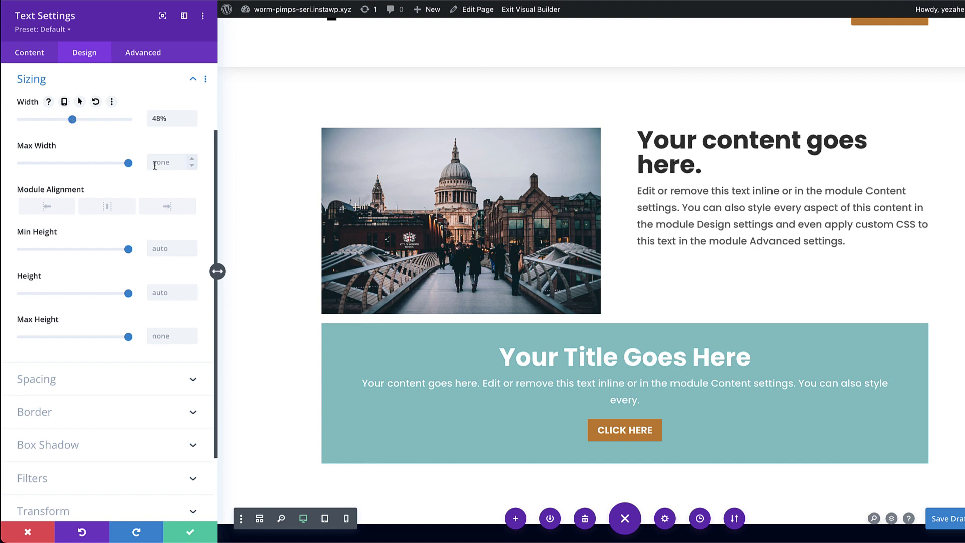
Save the text settings, then raise the image width from 46% to 48% and save.
{"action": "left_click", "coordinate": [190, 532]}
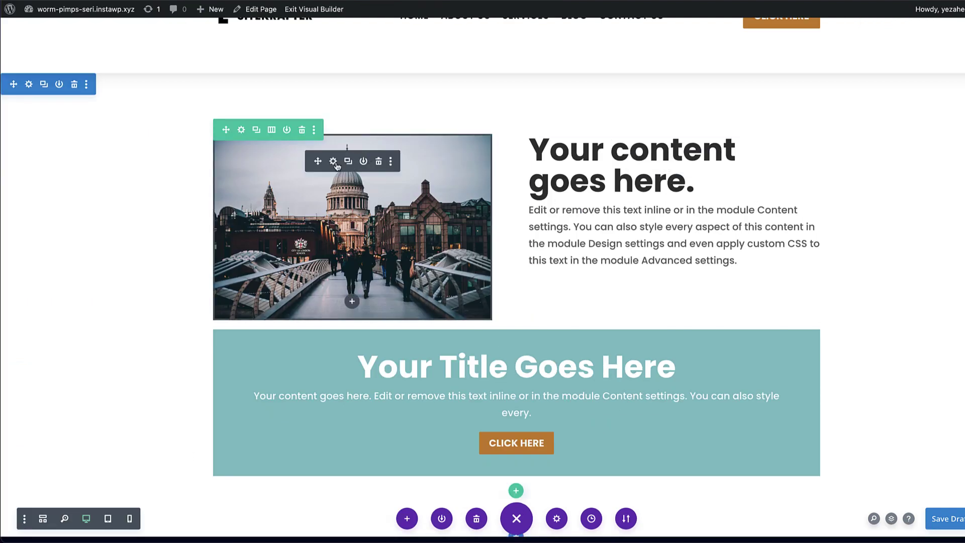
{"action": "left_click", "coordinate": [333, 160]}
{"action": "left_click", "coordinate": [84, 52]}
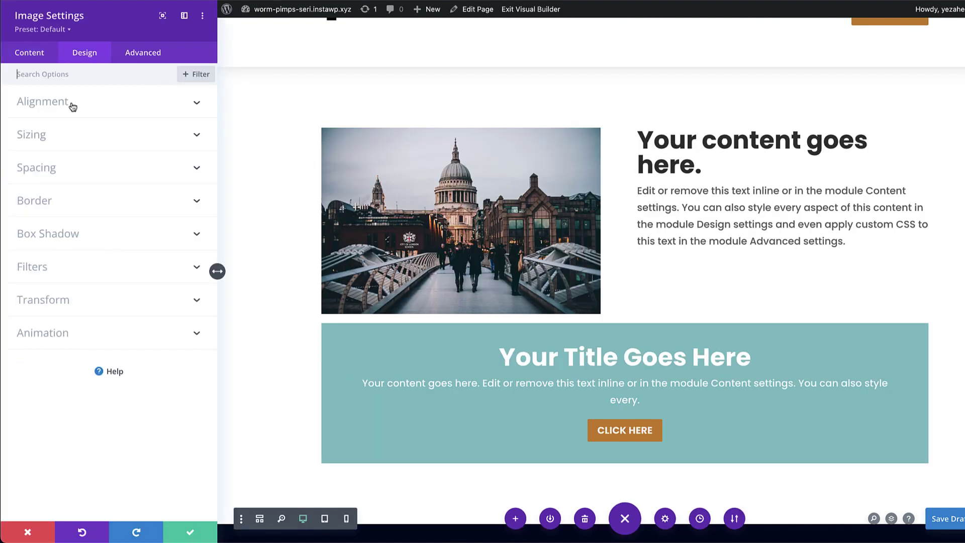
{"action": "left_click", "coordinate": [62, 133]}
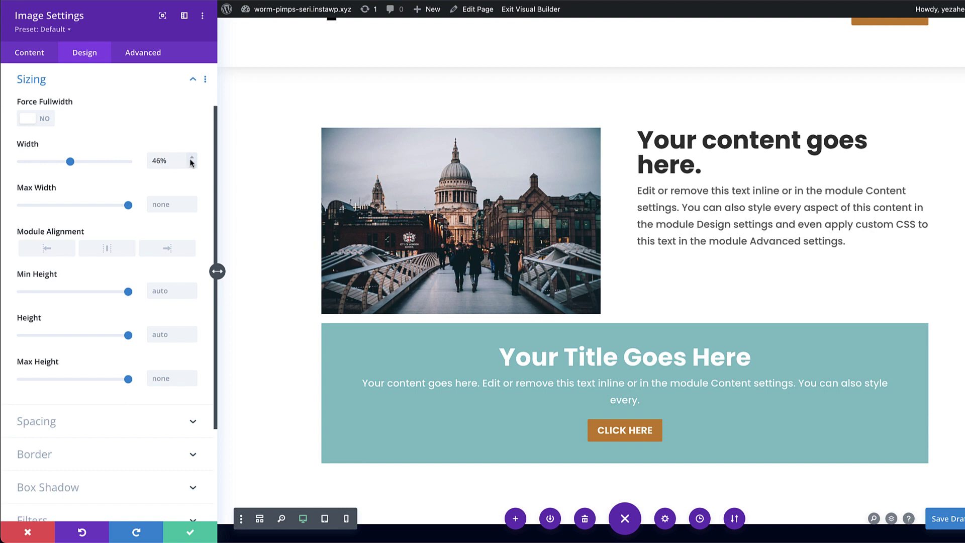
{"action": "left_click", "coordinate": [192, 159]}
{"action": "left_click", "coordinate": [192, 158]}
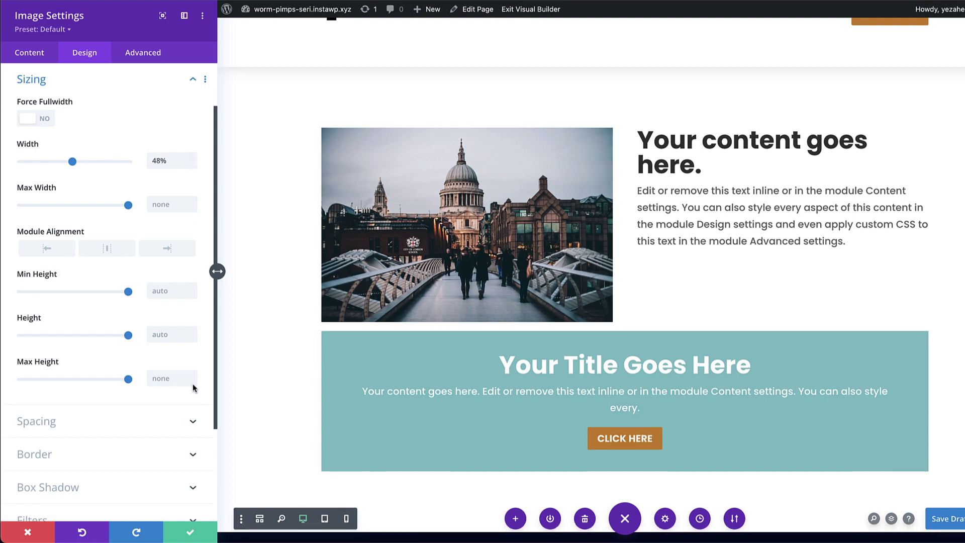
{"action": "left_click", "coordinate": [195, 534]}
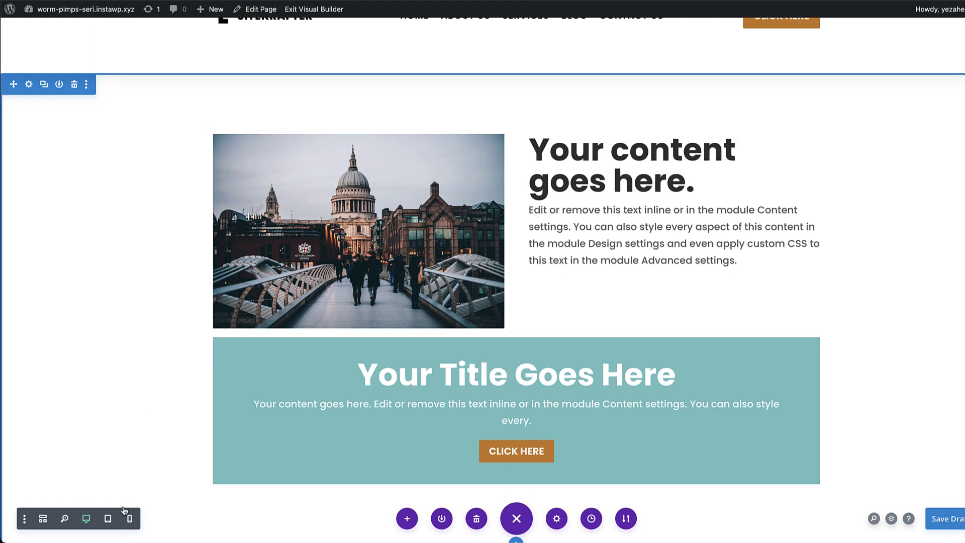
Preview the page in Tablet View, scroll through it, then switch to Phone View.
{"action": "left_click", "coordinate": [108, 518]}
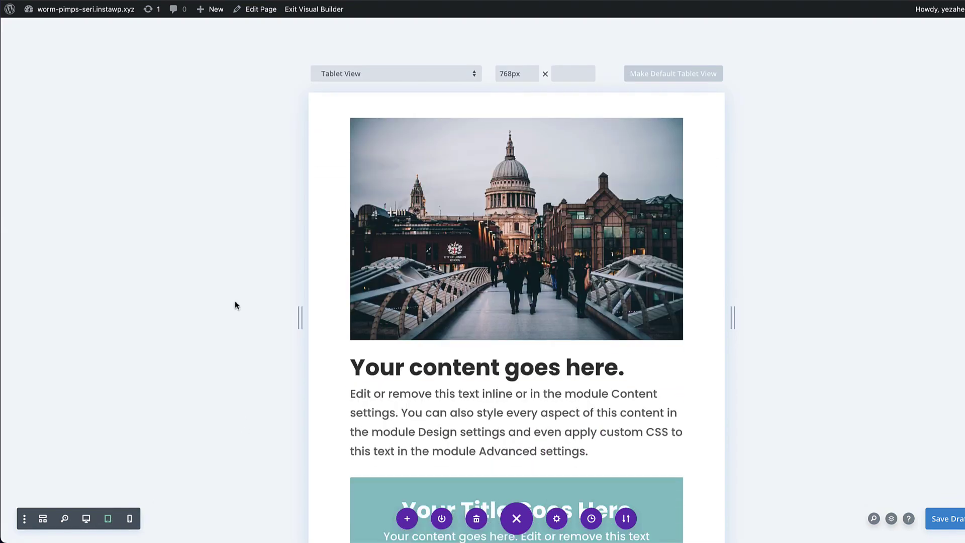
{"action": "scroll", "coordinate": [219, 400], "scroll_direction": "down", "scroll_amount": 2}
{"action": "scroll", "coordinate": [219, 401], "scroll_direction": "down", "scroll_amount": 3}
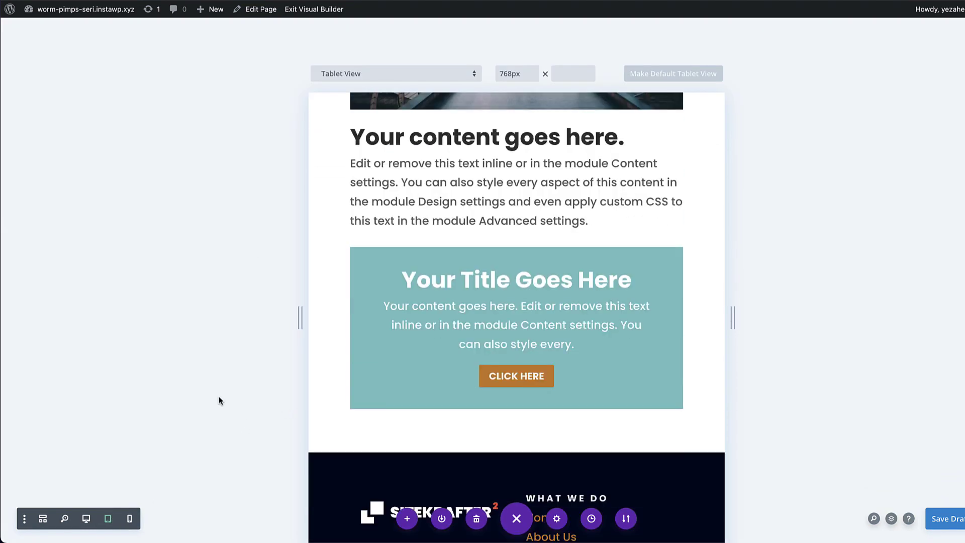
{"action": "left_click", "coordinate": [130, 519]}
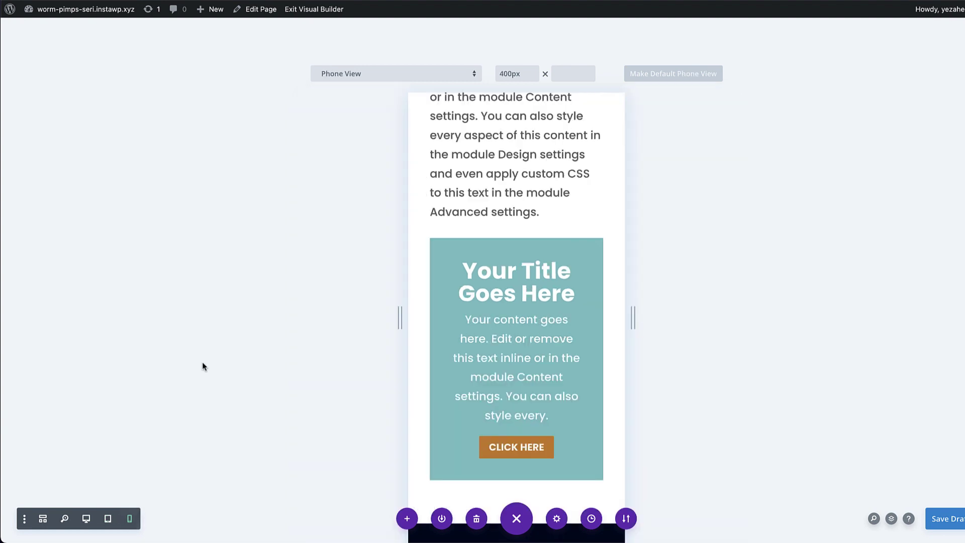